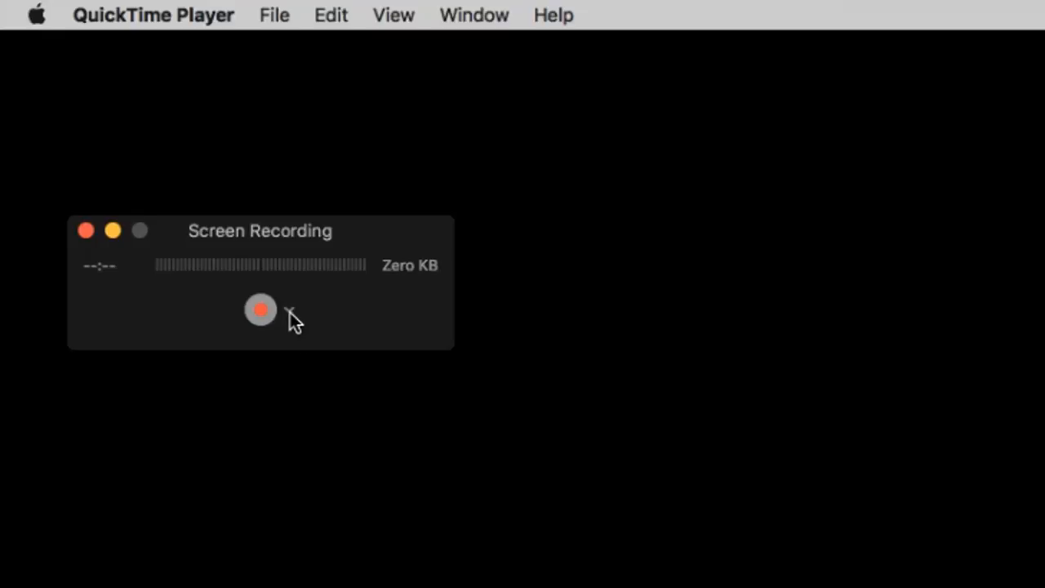
- Turn on showing mouse clicks in the recording and start recording the full screen
click(289, 310)
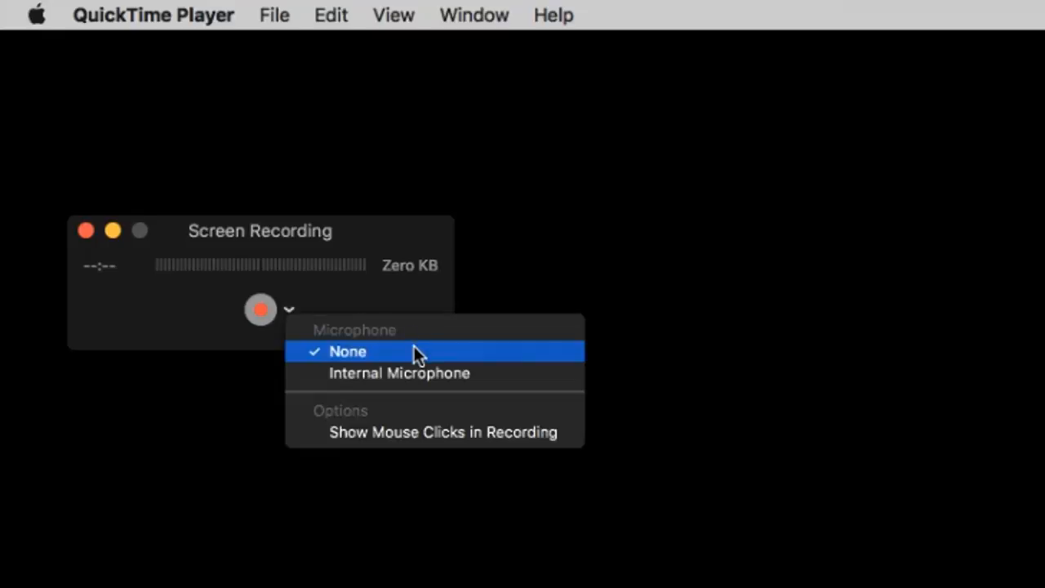
click(440, 428)
click(265, 314)
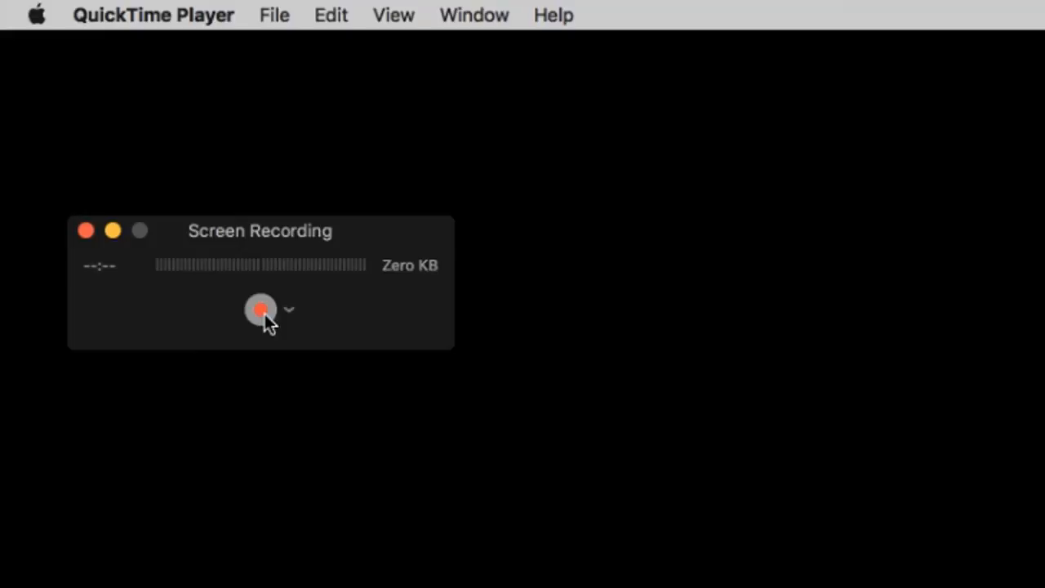
click(262, 311)
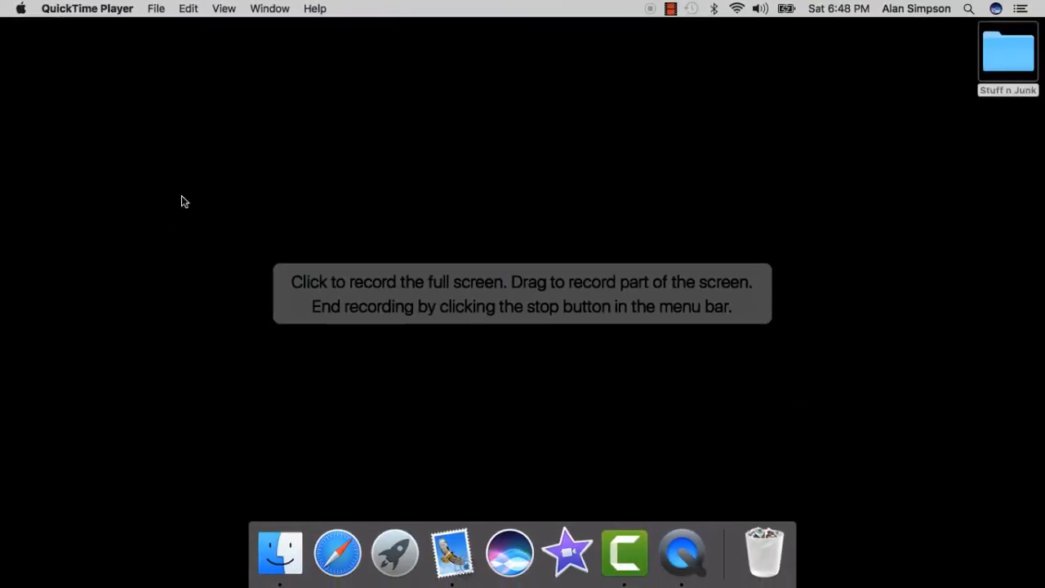
click(232, 178)
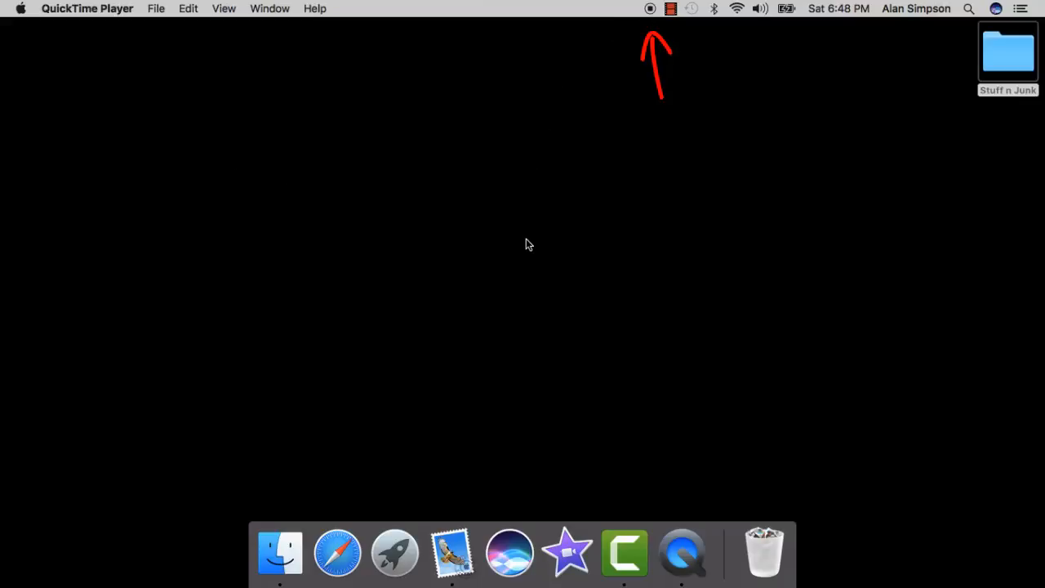
- Switch to Safari and visit the bookmarked Commons, OE and Facebook pages in turn
click(347, 545)
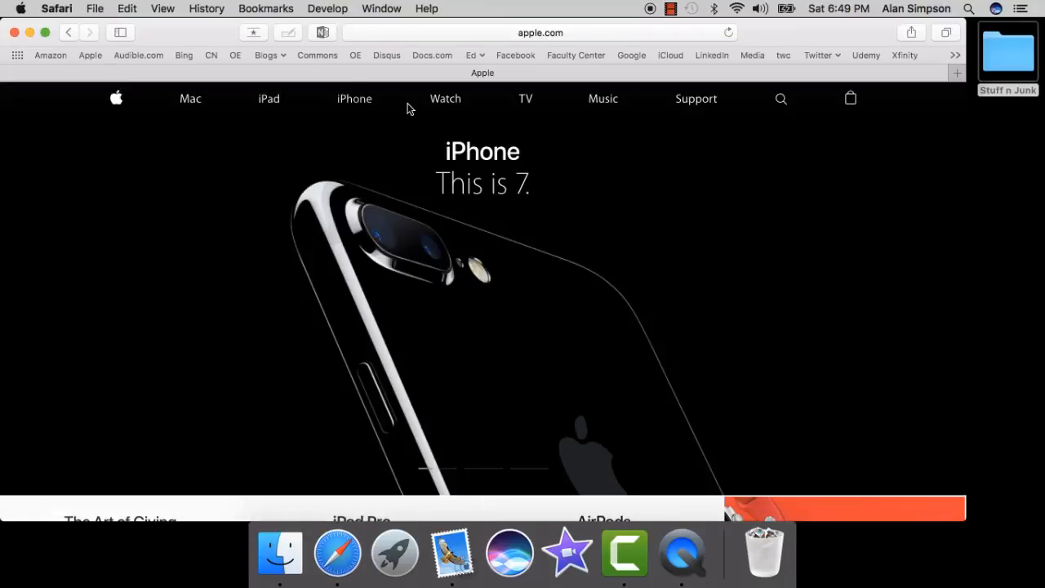
click(310, 55)
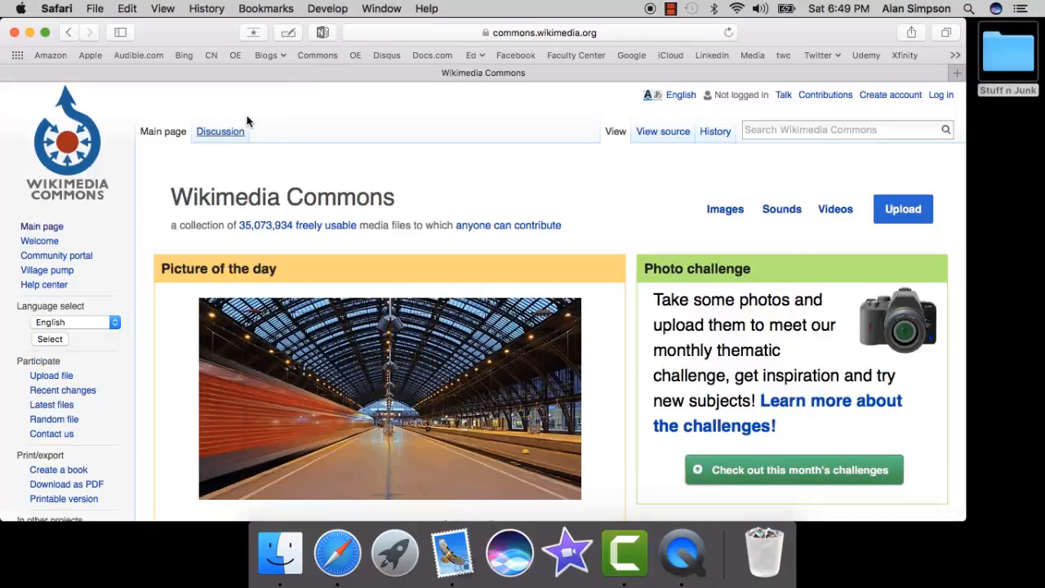
click(234, 57)
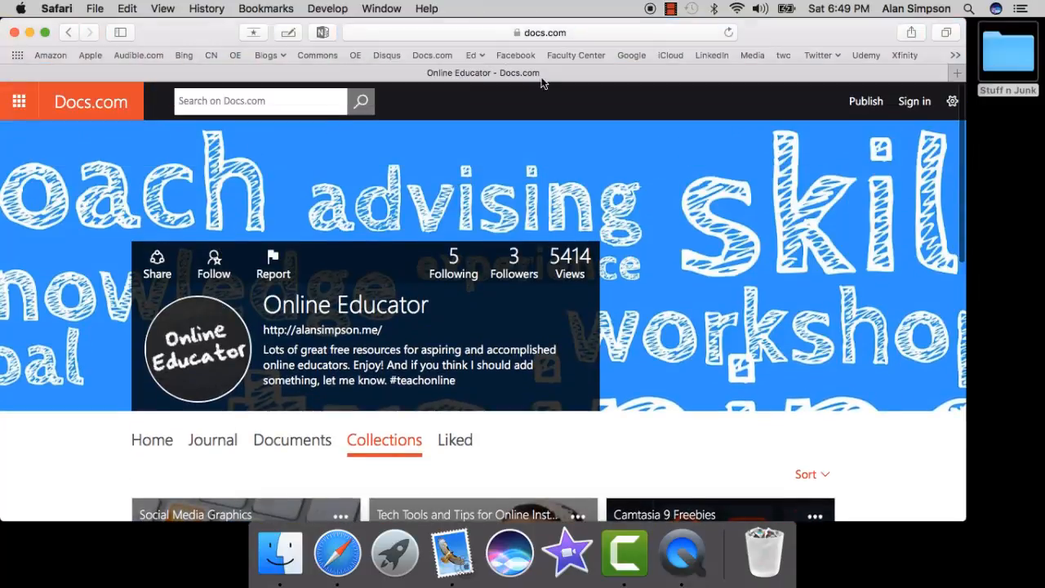
click(515, 54)
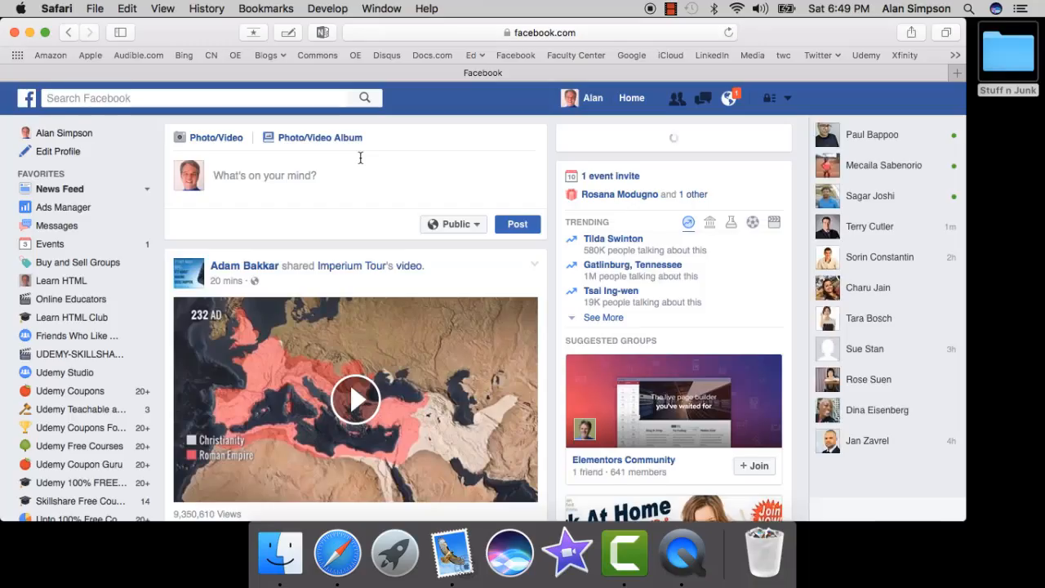
- Open the Udemy Studio group on Facebook and browse through its posts
click(97, 372)
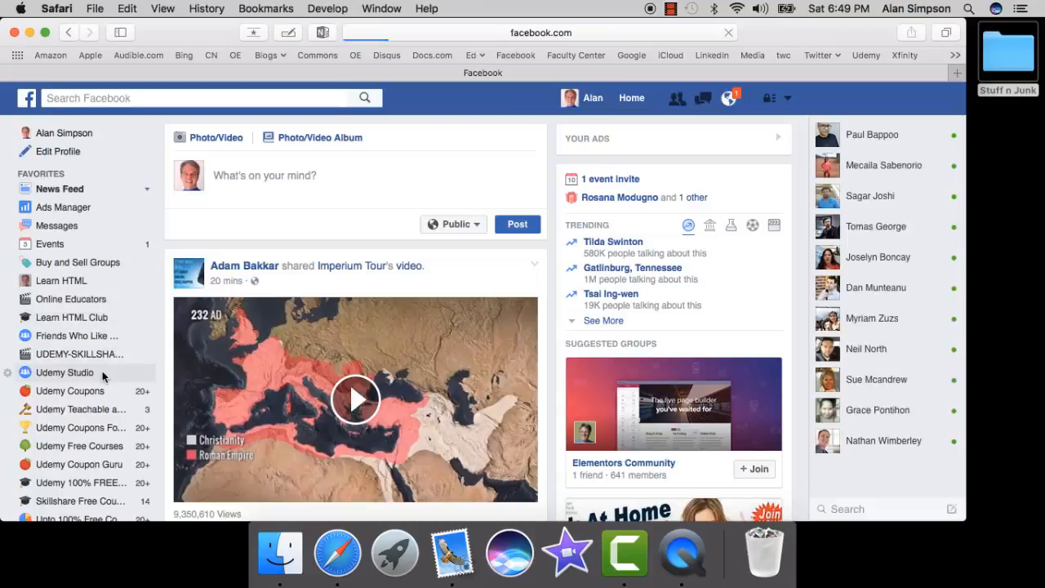
scroll(420, 243, down, 5)
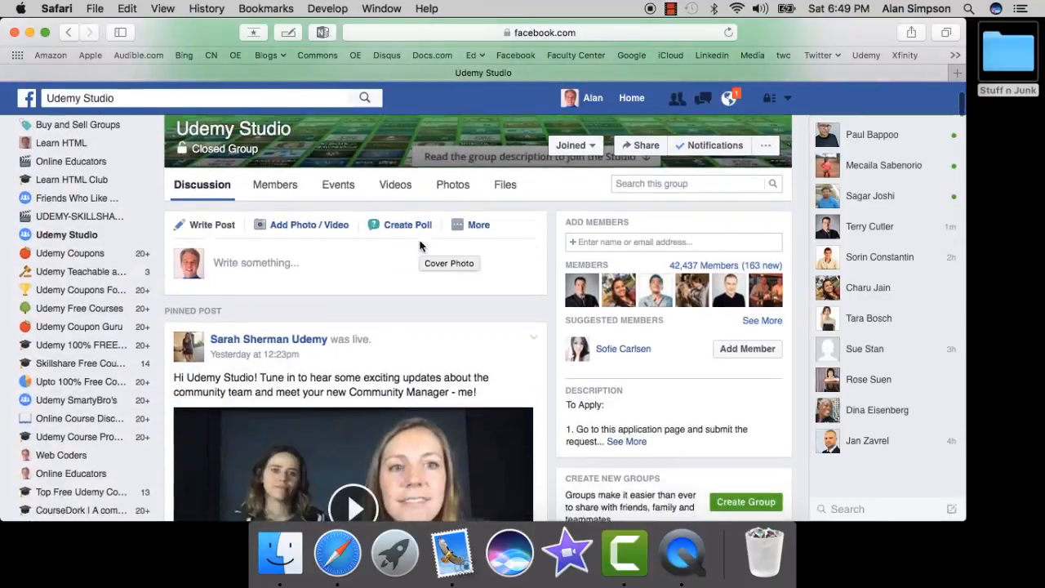
scroll(421, 244, down, 15)
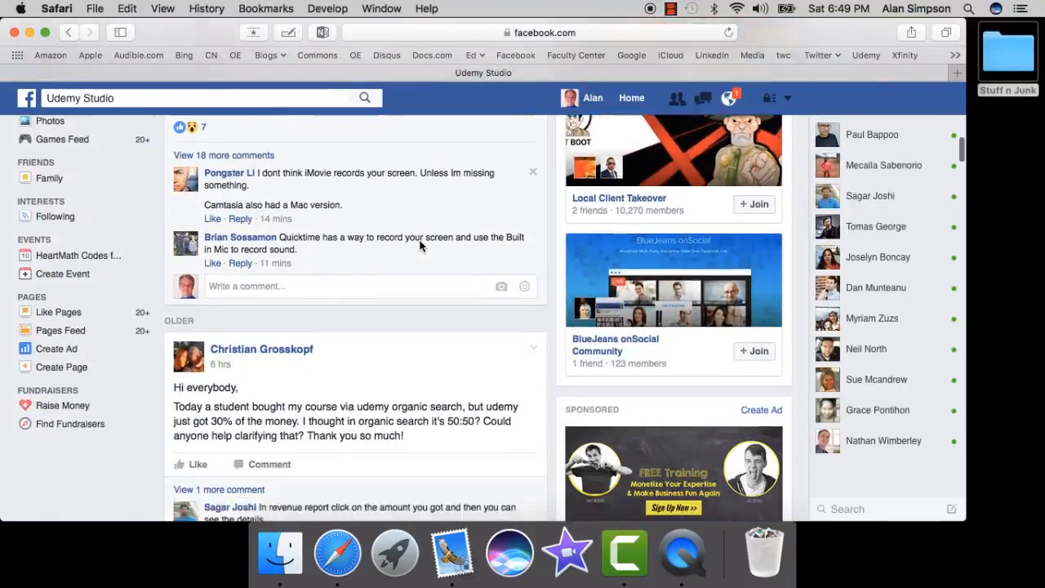
scroll(420, 243, up, 8)
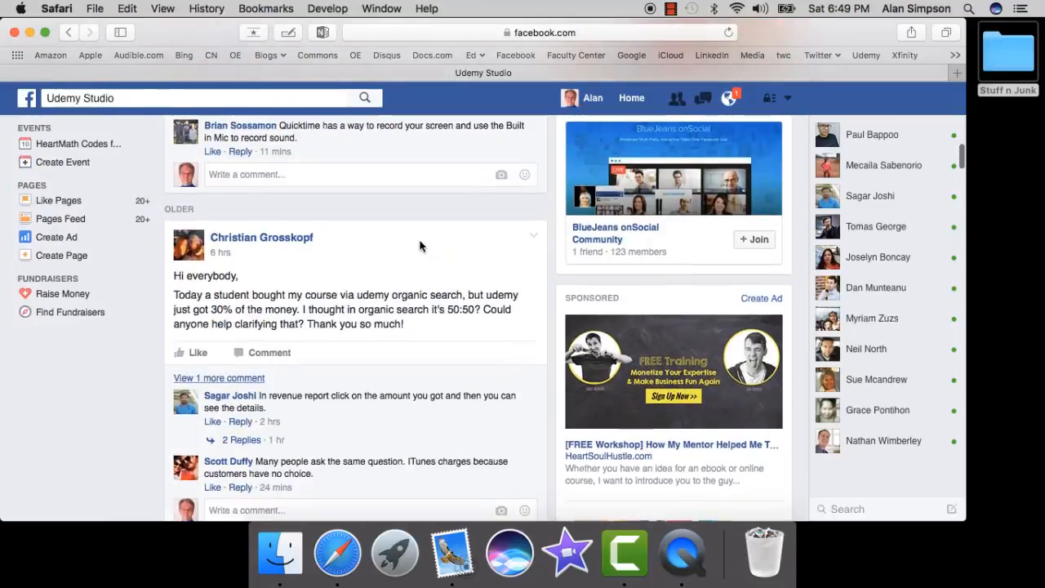
scroll(420, 243, up, 10)
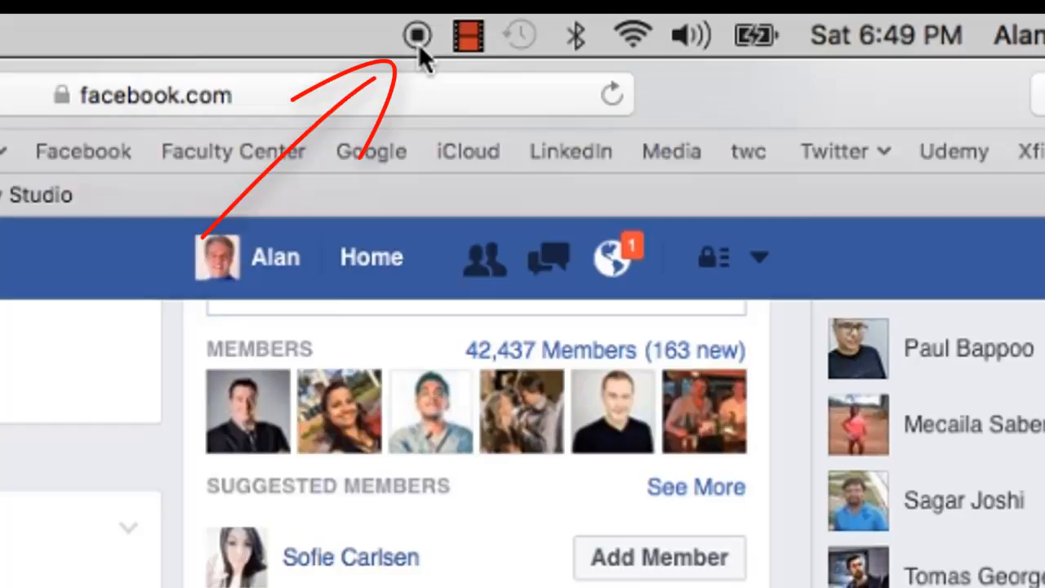
- Stop the screen recording and save it to the Desktop as MyMovie.mov
click(417, 37)
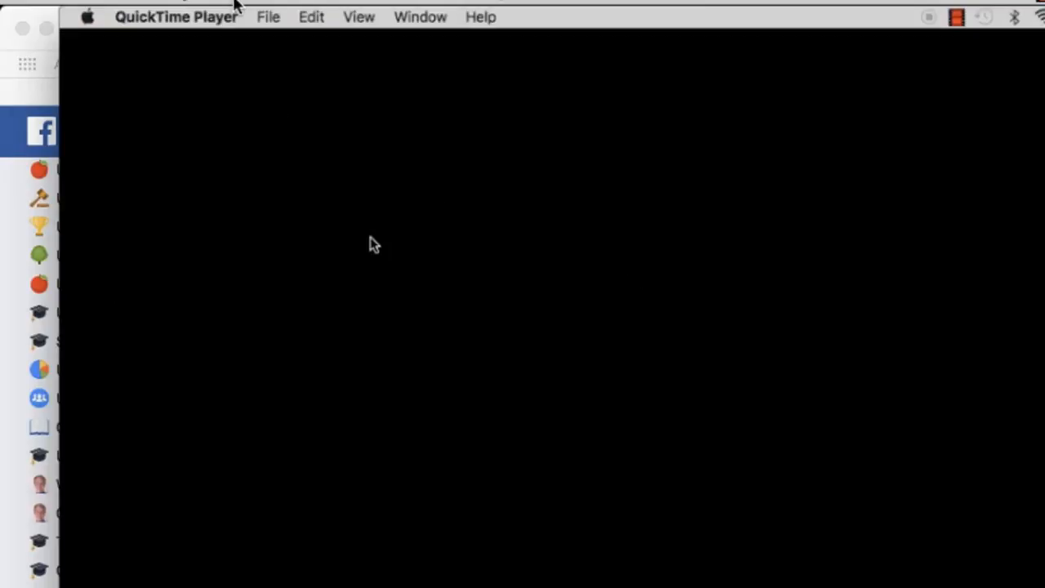
click(237, 8)
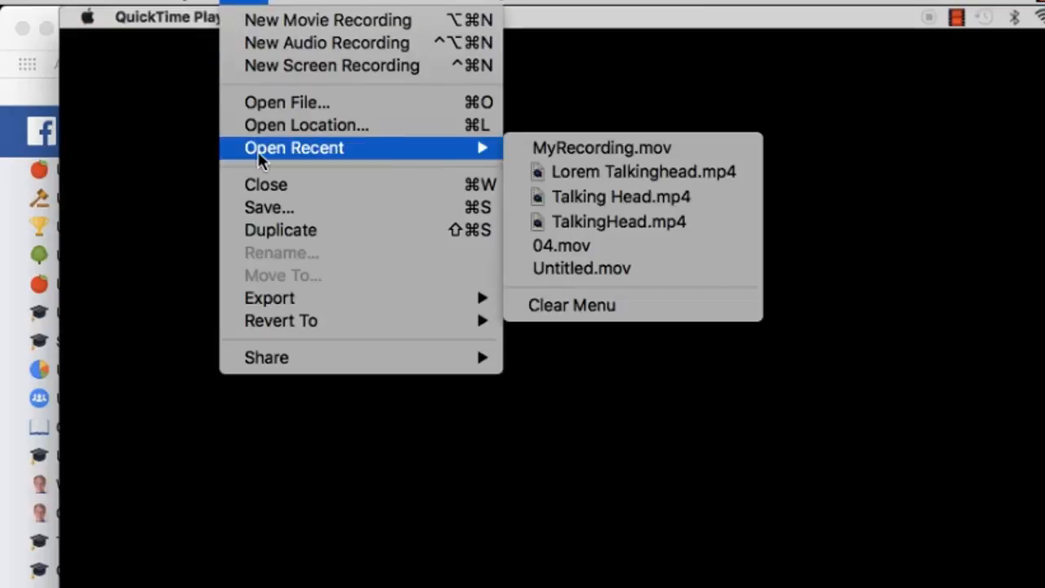
click(272, 209)
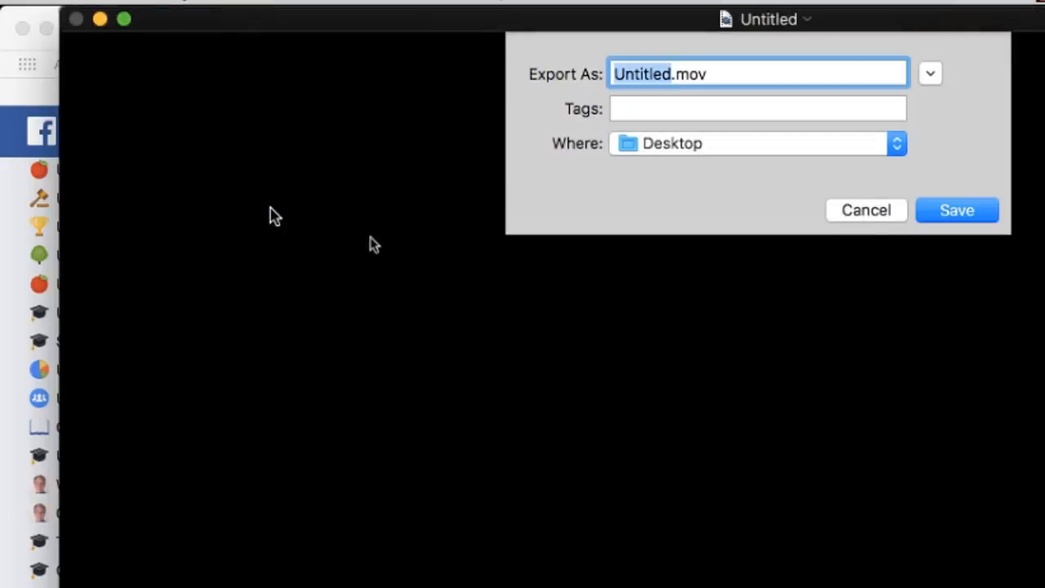
text(MyMov)
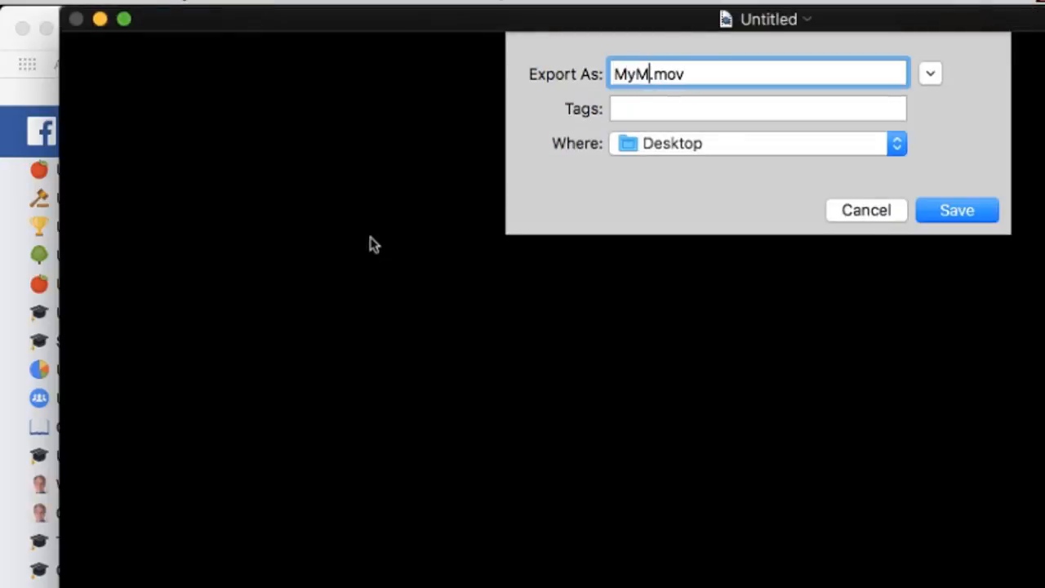
text(ie)
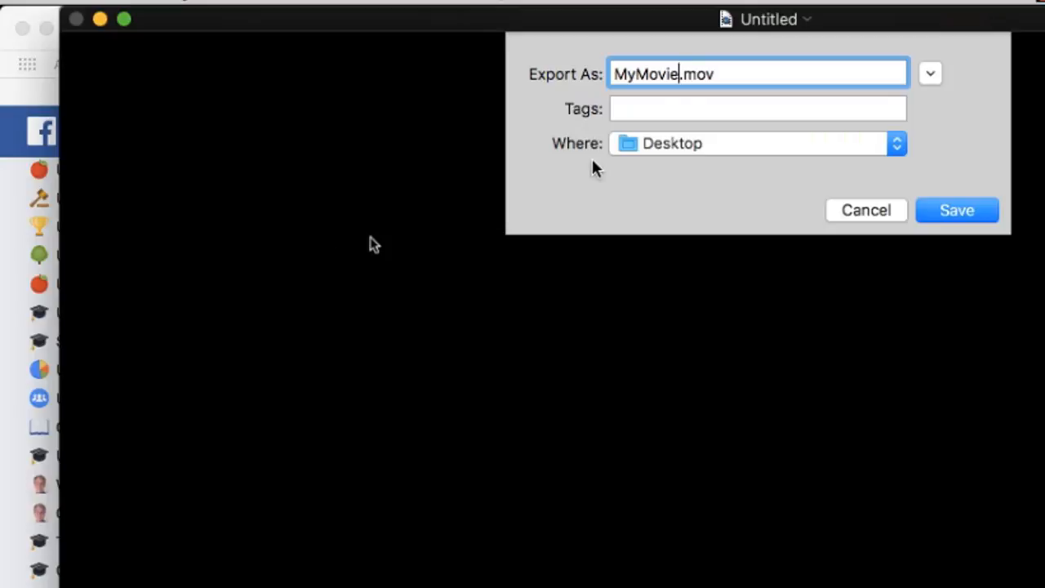
click(970, 221)
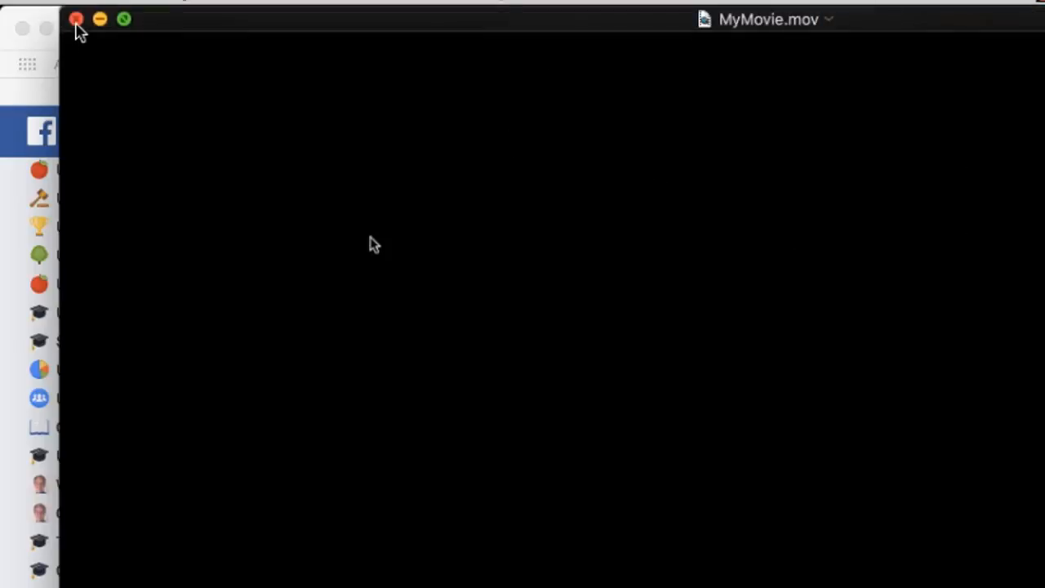
click(76, 19)
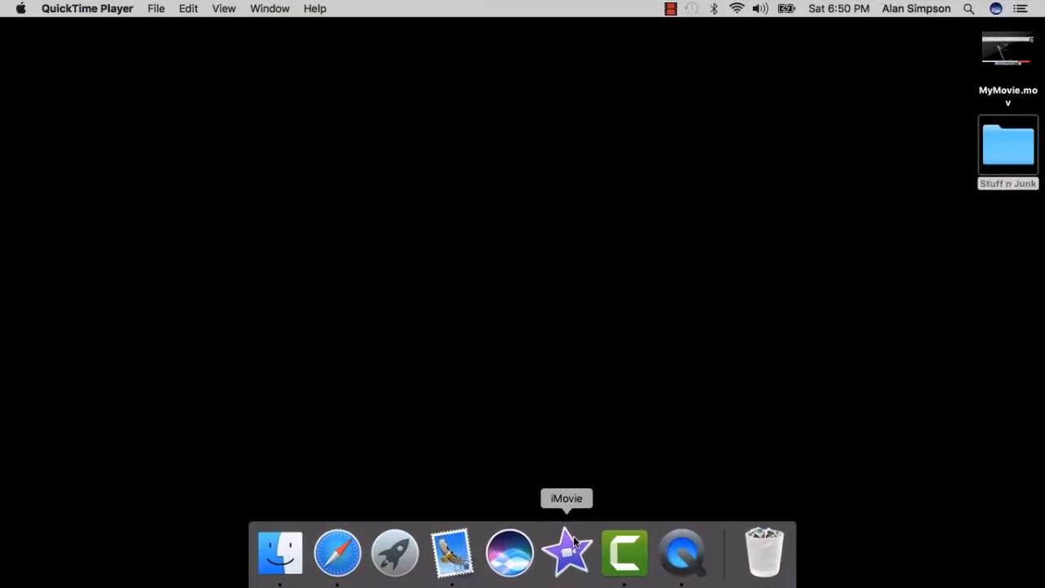
- Switch to iMovie and import MyMovie.mov from the Desktop into the project media
click(569, 549)
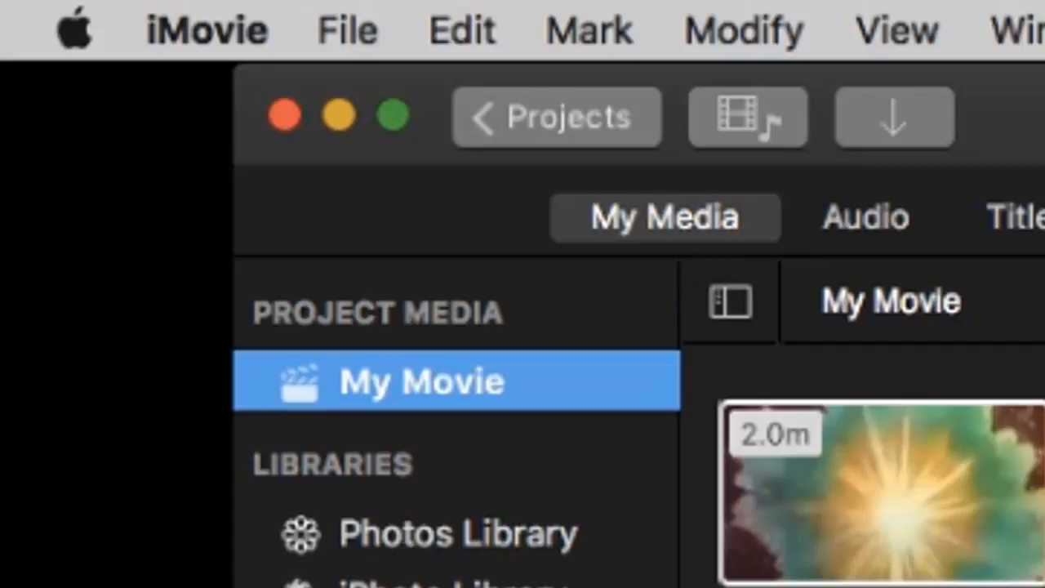
click(929, 141)
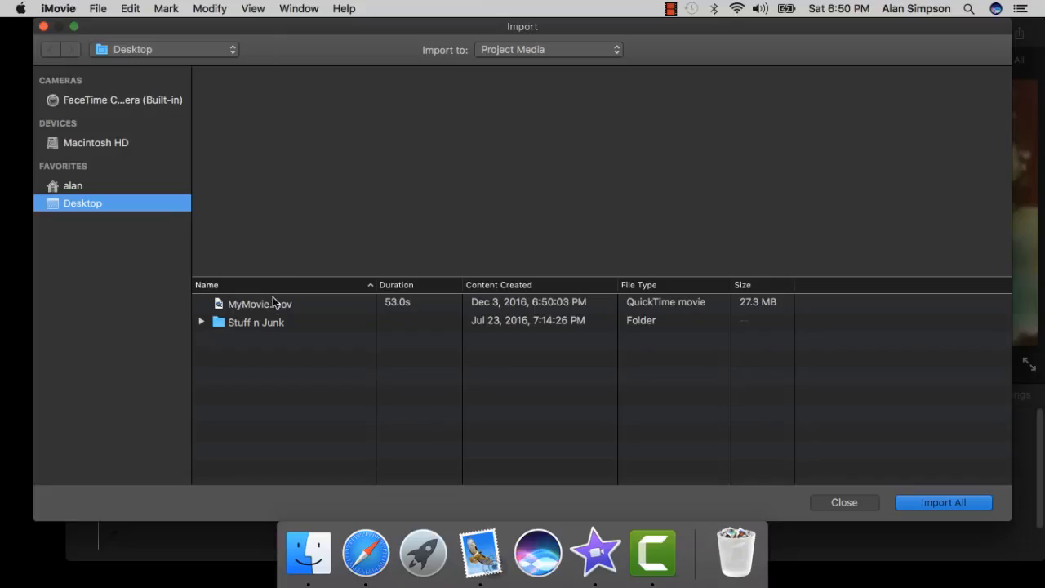
click(274, 303)
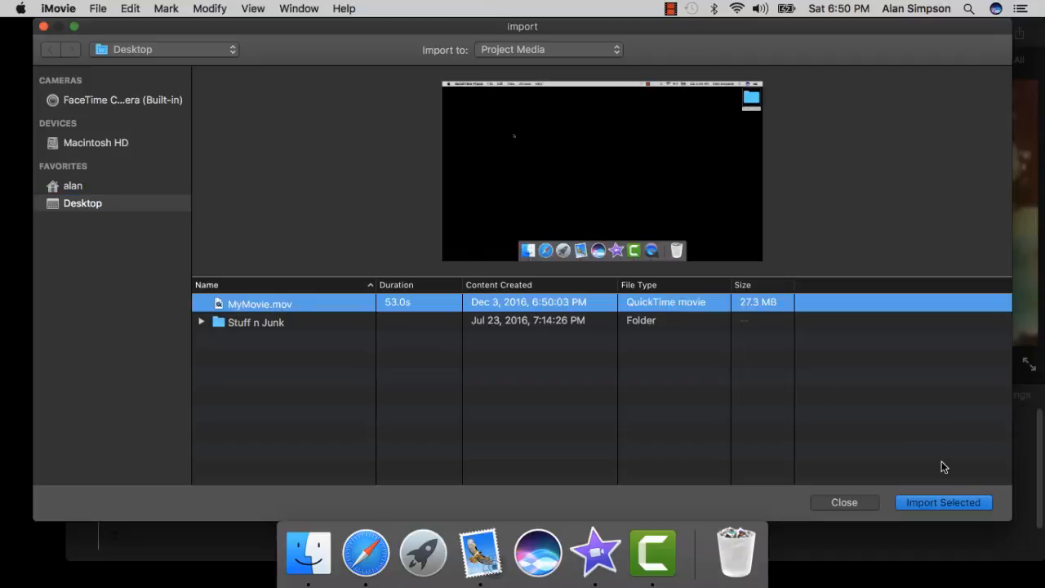
click(947, 503)
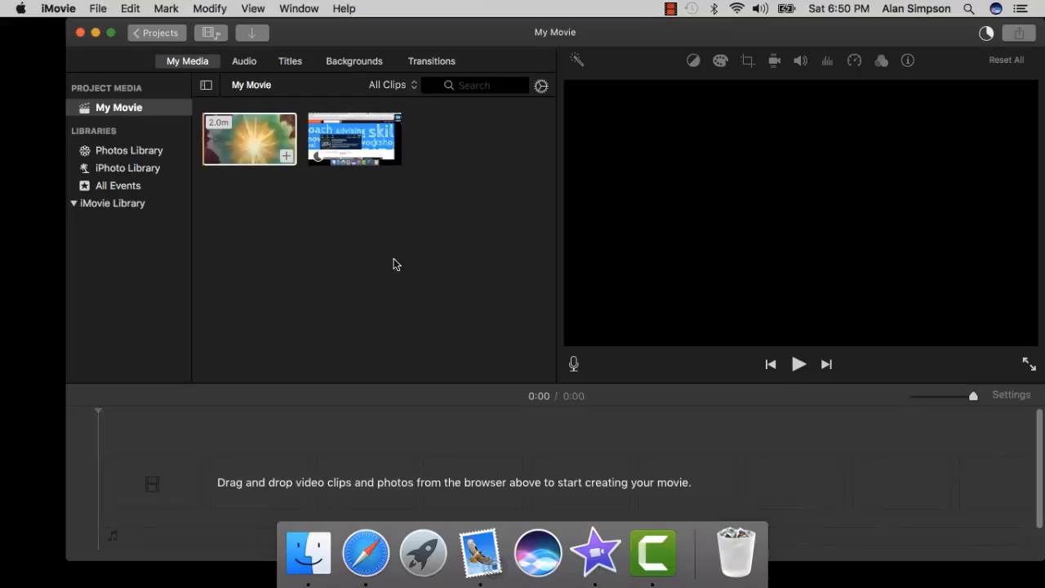
- Add the entire screen recording clip to the timeline and play it from the beginning
click(382, 140)
right_click(382, 141)
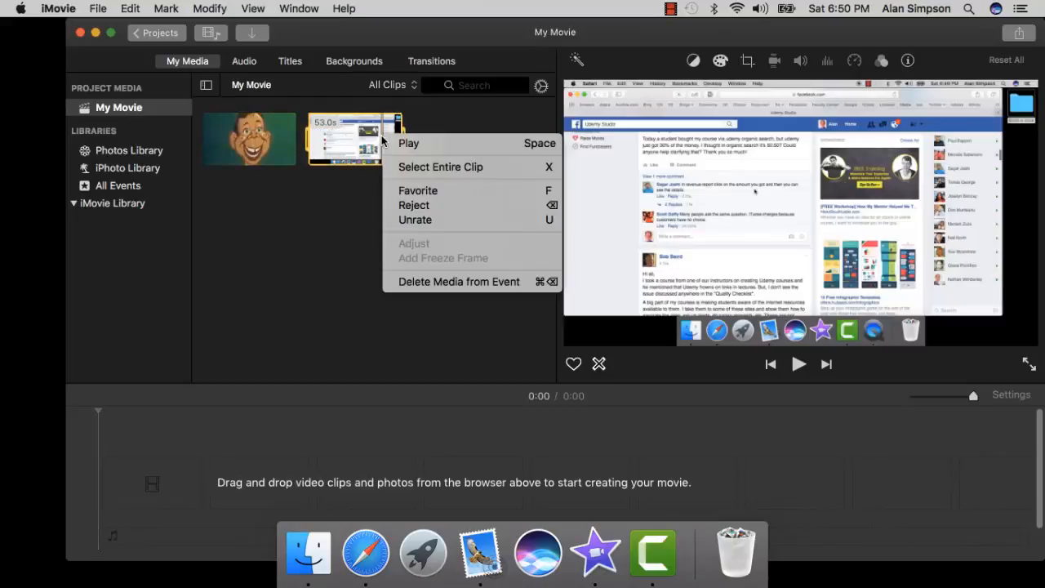
click(361, 186)
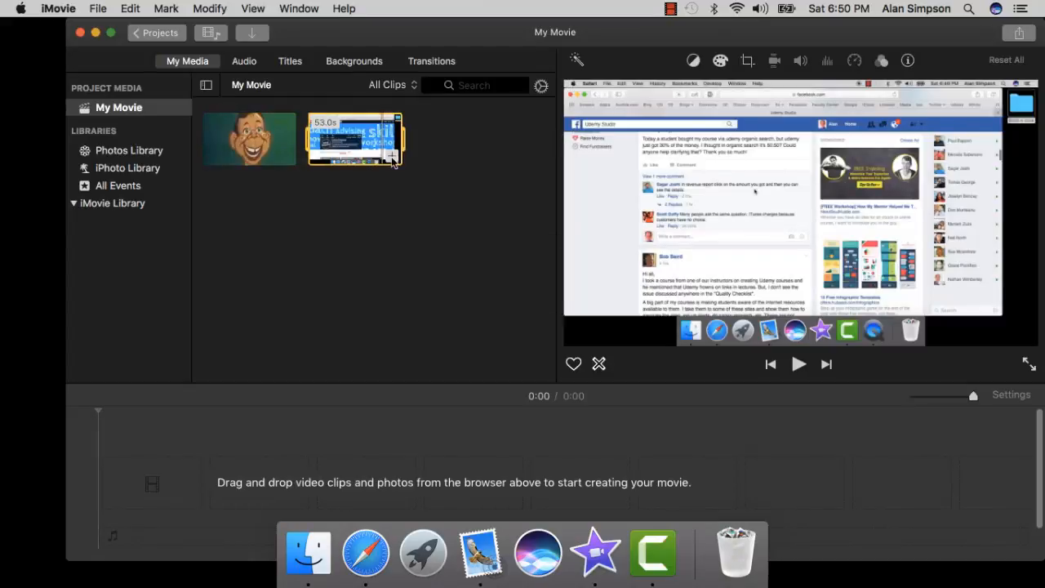
drag(396, 161, 290, 500)
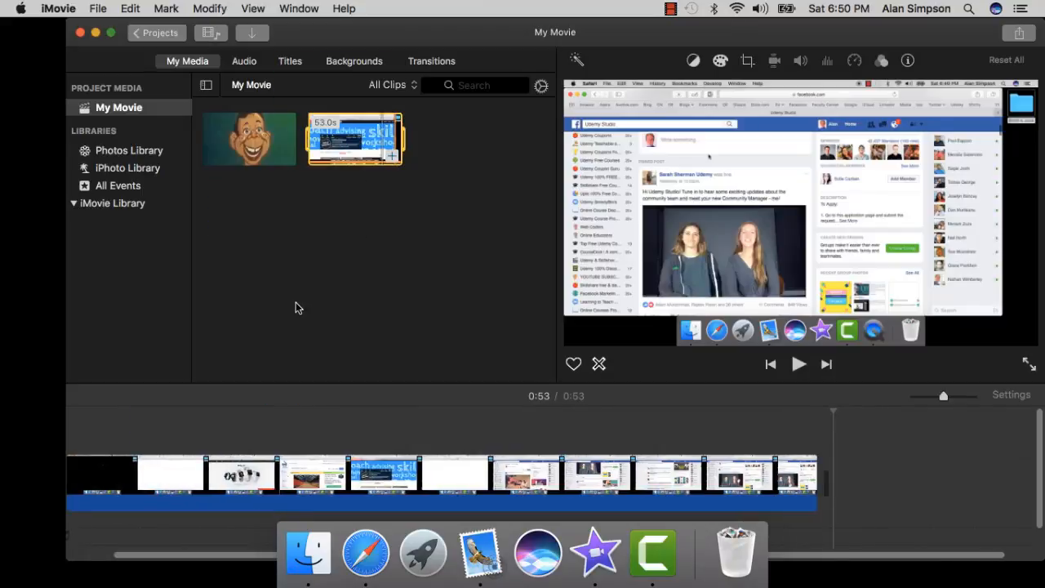
scroll(207, 414, left, 2)
click(74, 423)
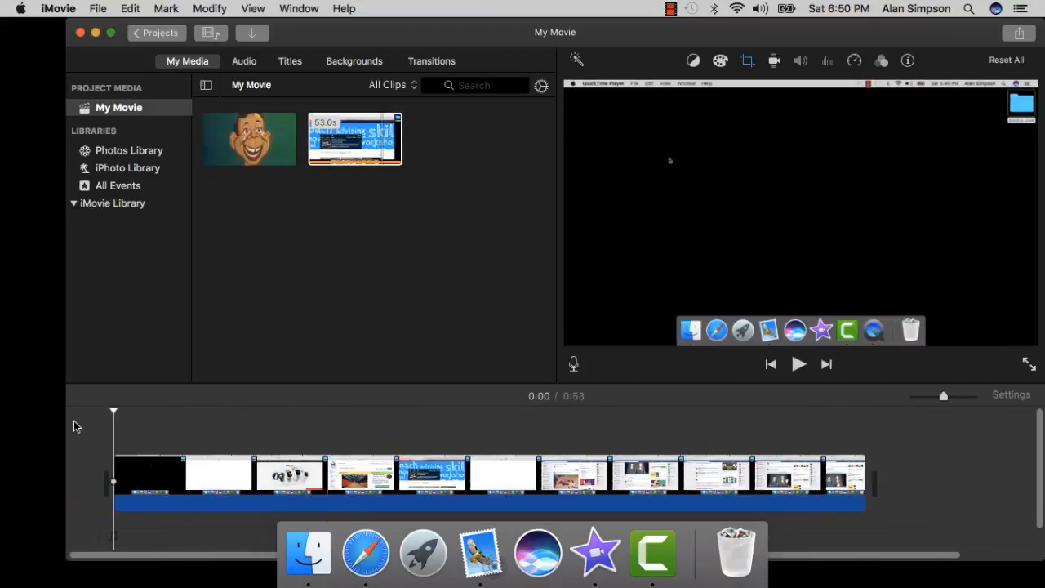
key(space)
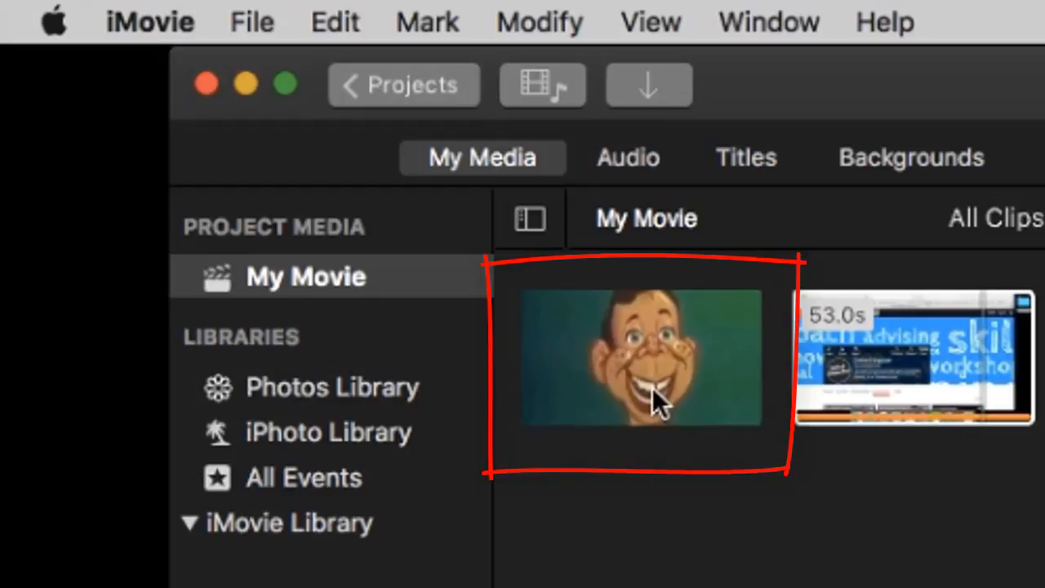
- Add the cartoon talking-head clip to the timeline as an overlay above the screen recording track
click(657, 378)
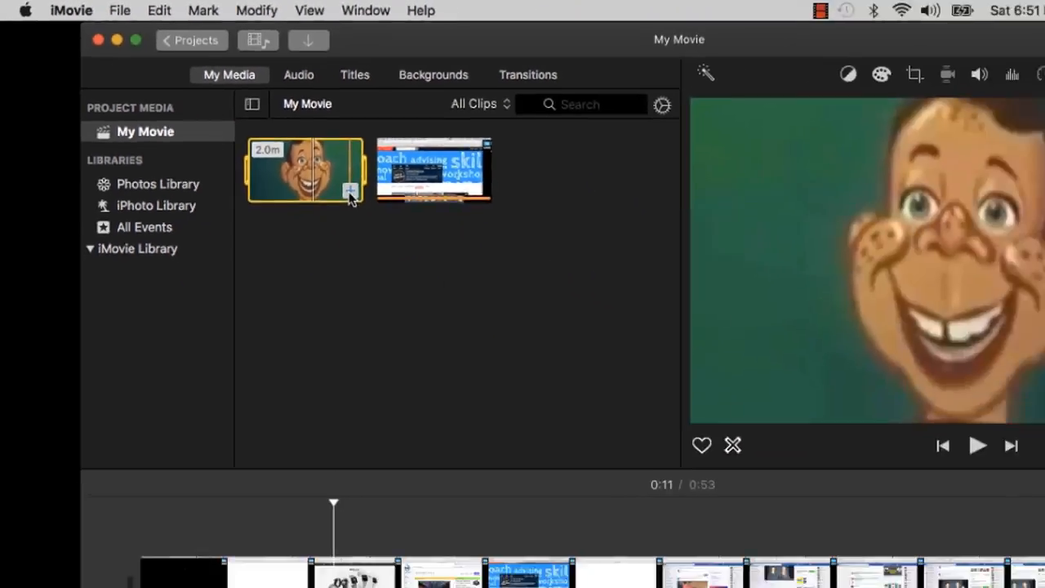
click(688, 374)
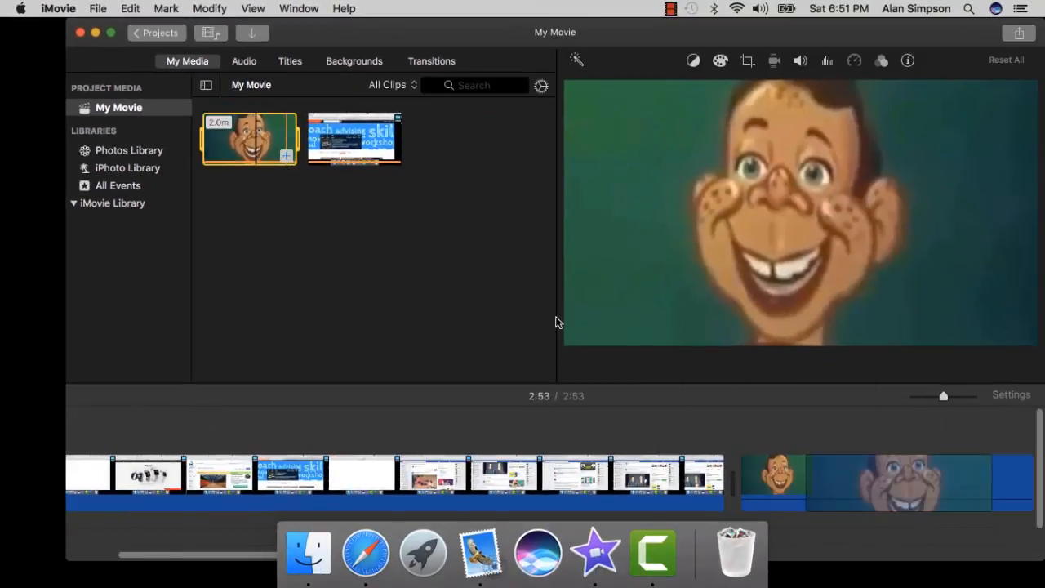
drag(686, 465, 683, 422)
- Move the talking-head overlay clip so it starts about 3 seconds into the screen recording
scroll(612, 483, left, 10)
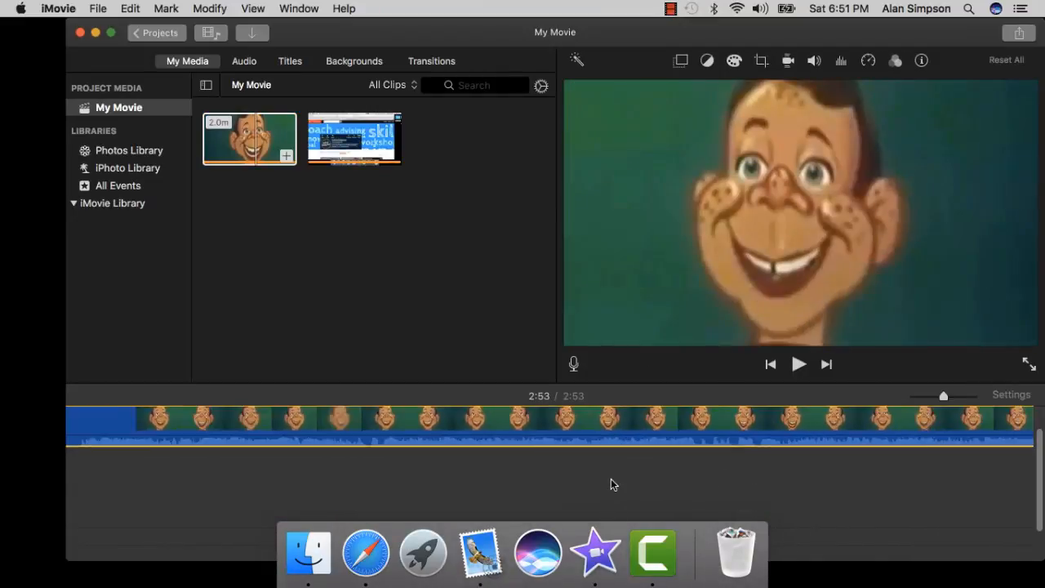
scroll(614, 484, left, 8)
click(537, 420)
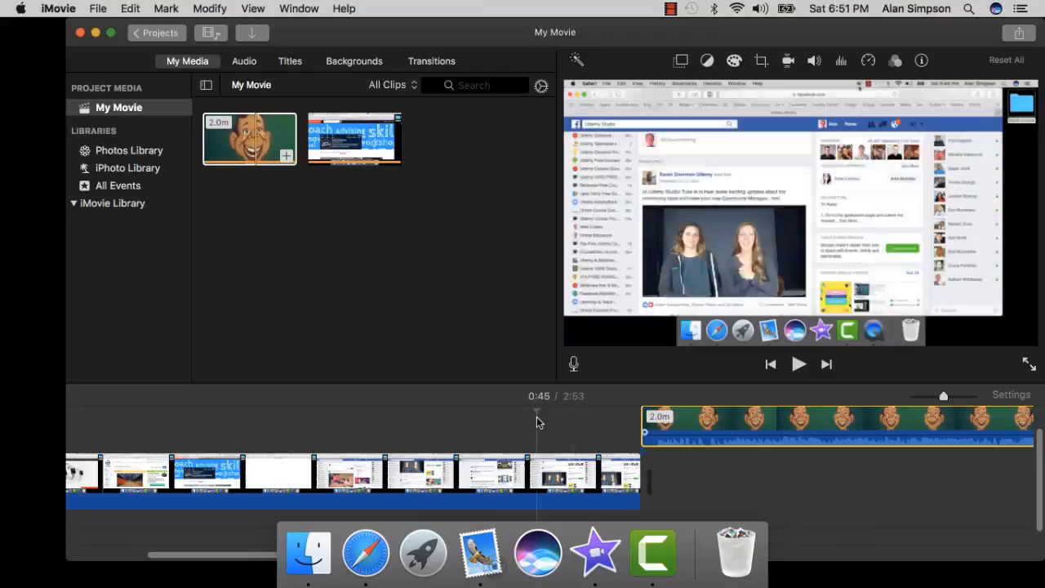
drag(689, 420, 537, 419)
scroll(548, 420, right, 5)
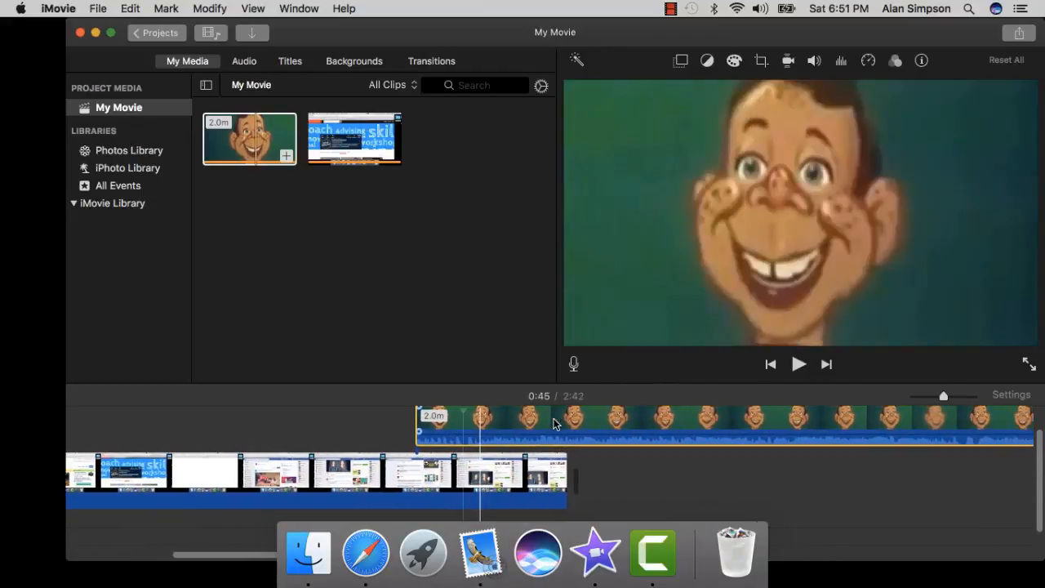
drag(553, 422, 118, 429)
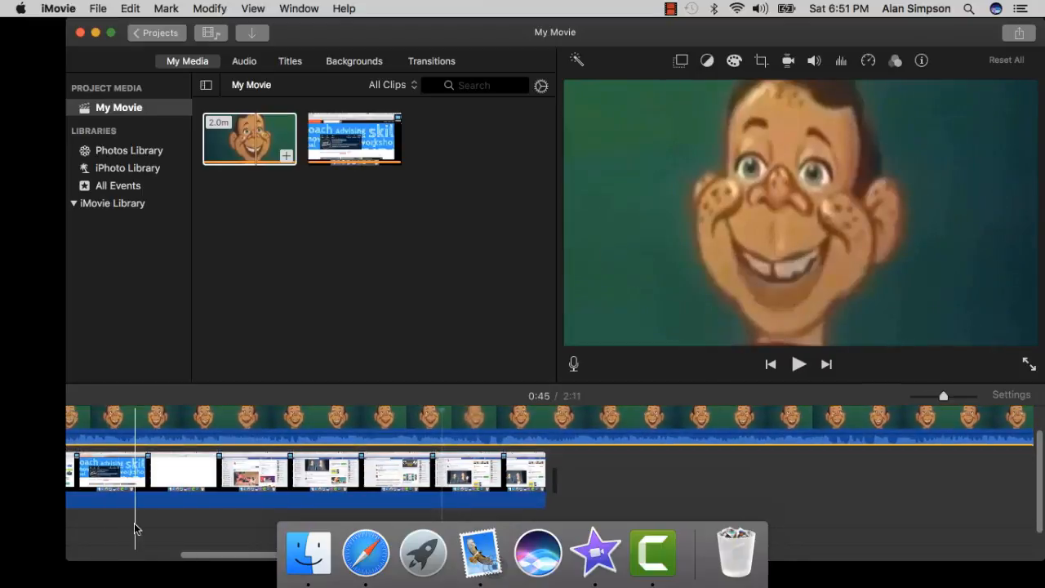
scroll(134, 529, left, 10)
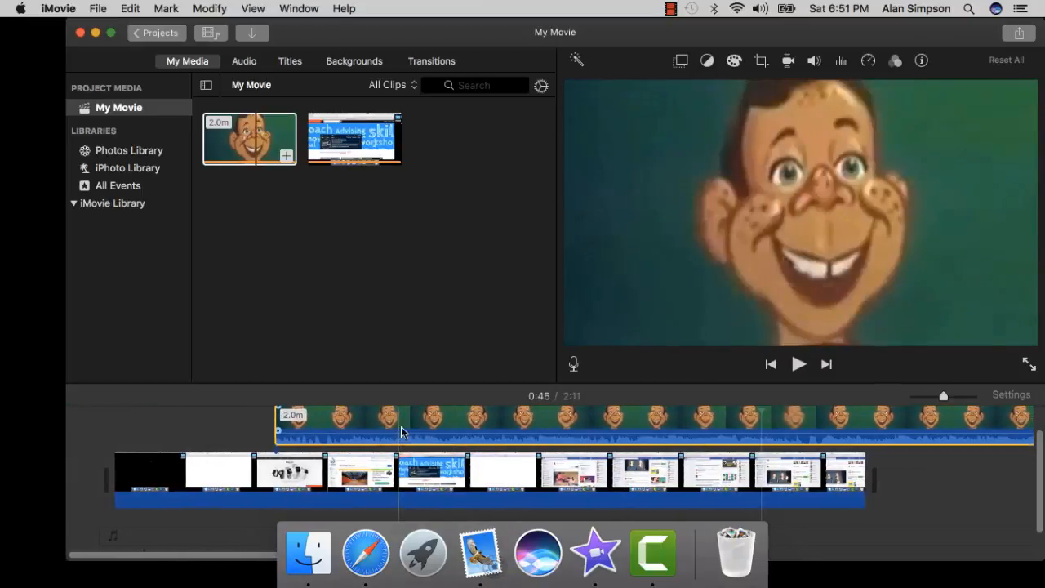
drag(401, 424, 277, 425)
- Set the talking-head overlay to Picture in Picture and place it in the lower-right corner of the video frame
click(139, 388)
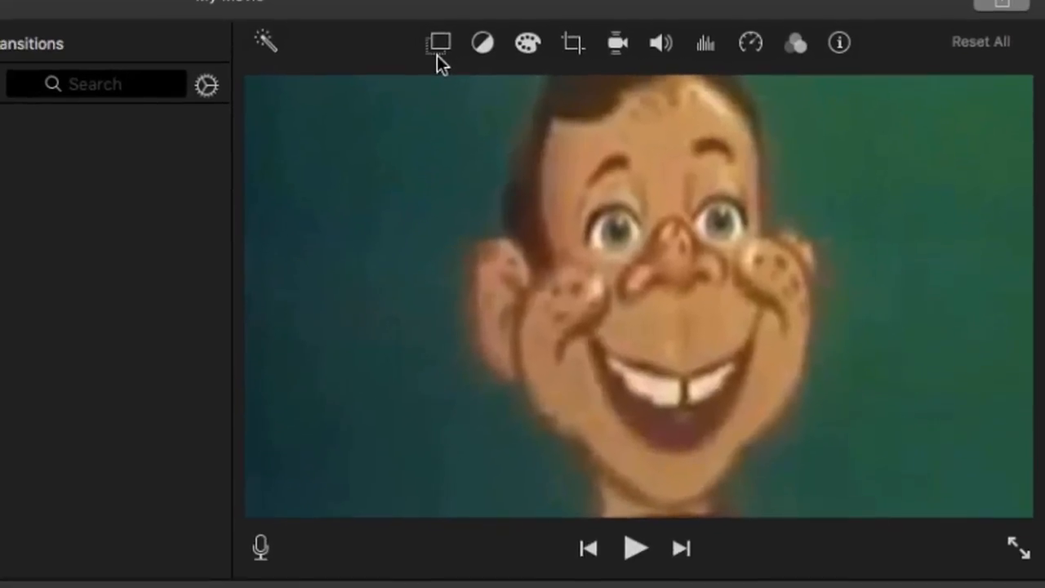
click(439, 54)
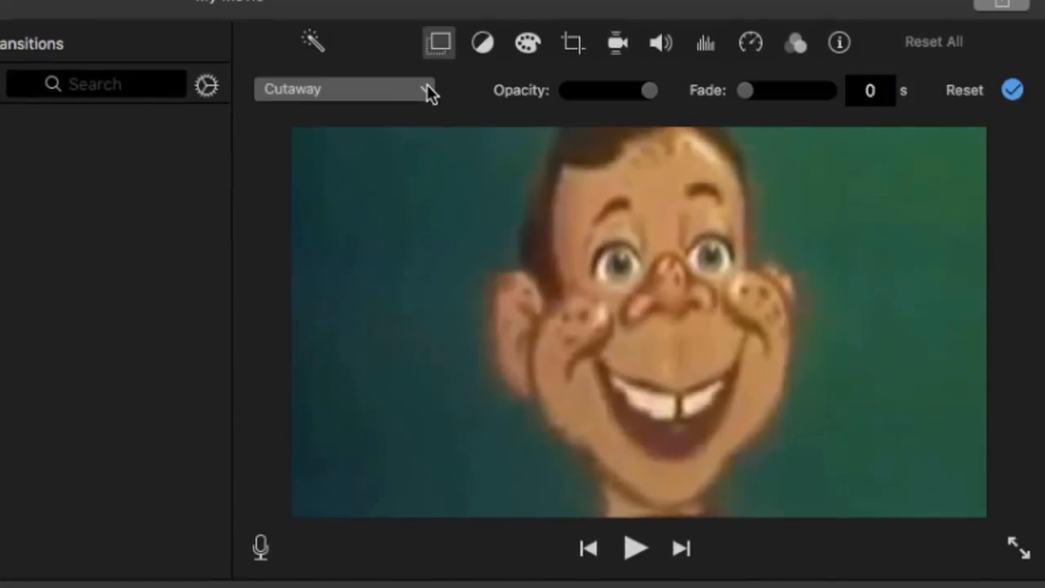
click(425, 90)
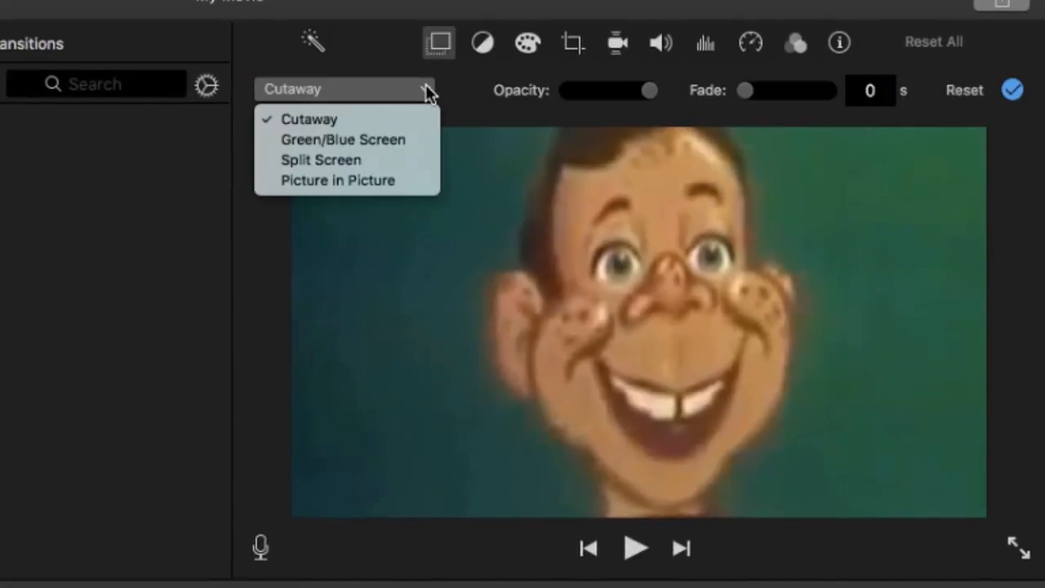
click(418, 186)
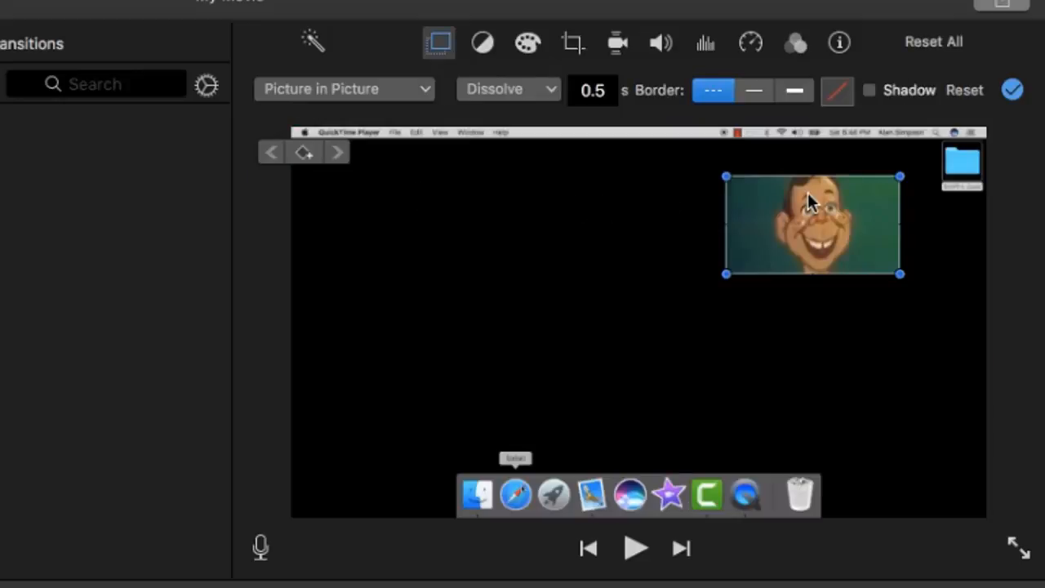
drag(811, 194, 880, 414)
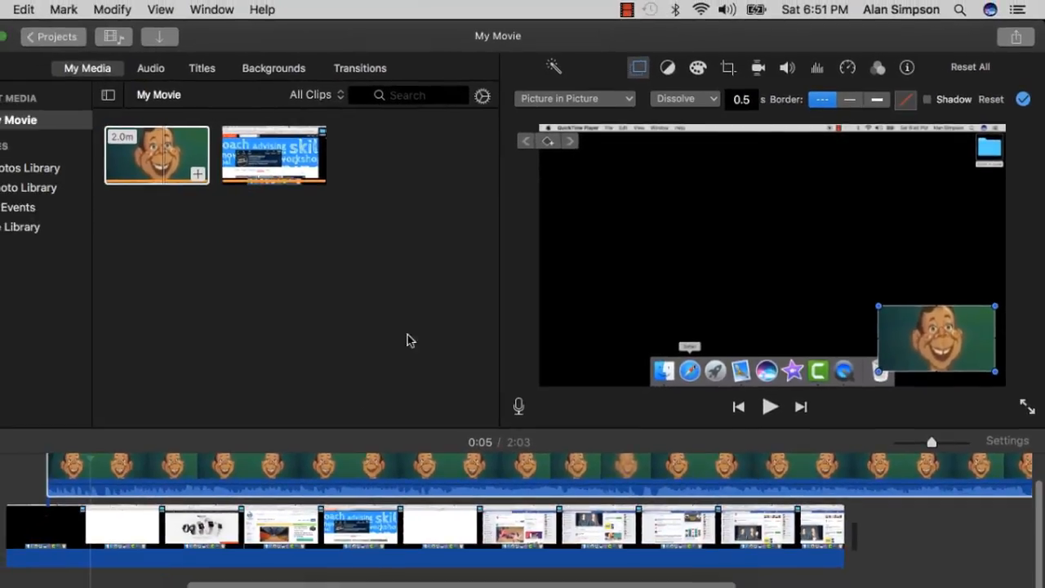
- Play the movie from the beginning to check the picture-in-picture overlay, stopping at about 0:12
click(6, 461)
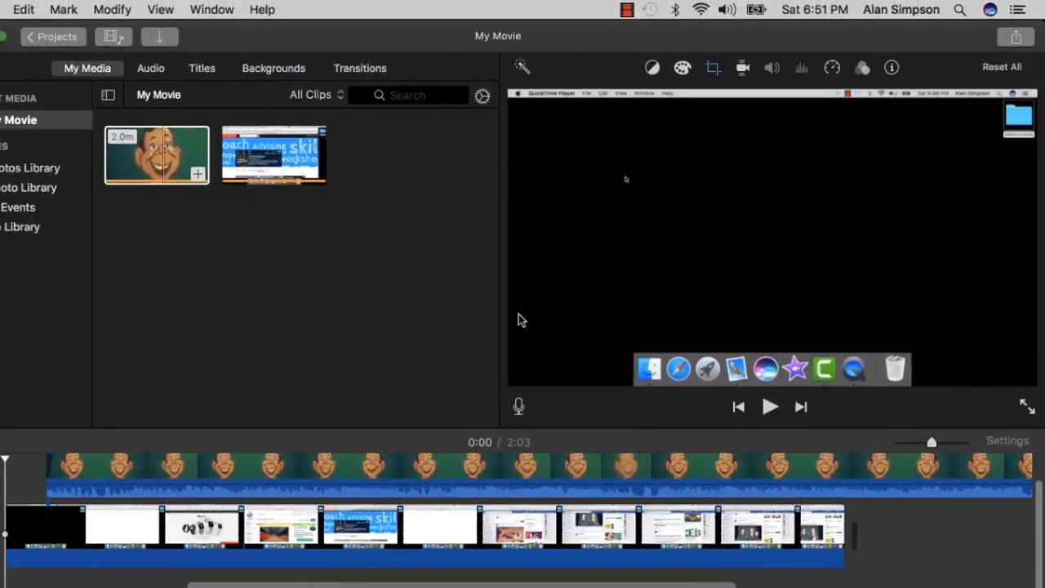
click(771, 408)
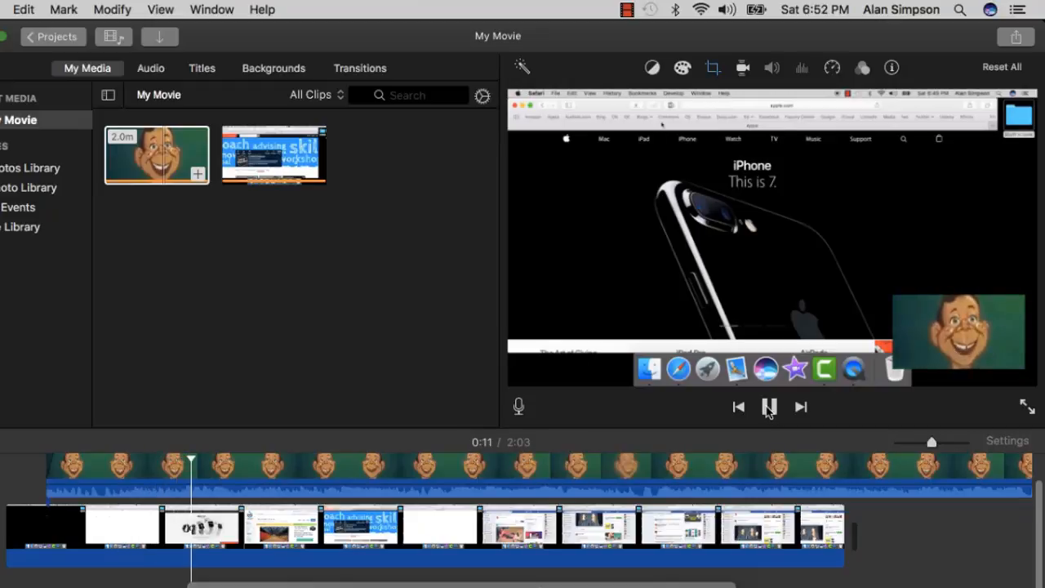
click(769, 407)
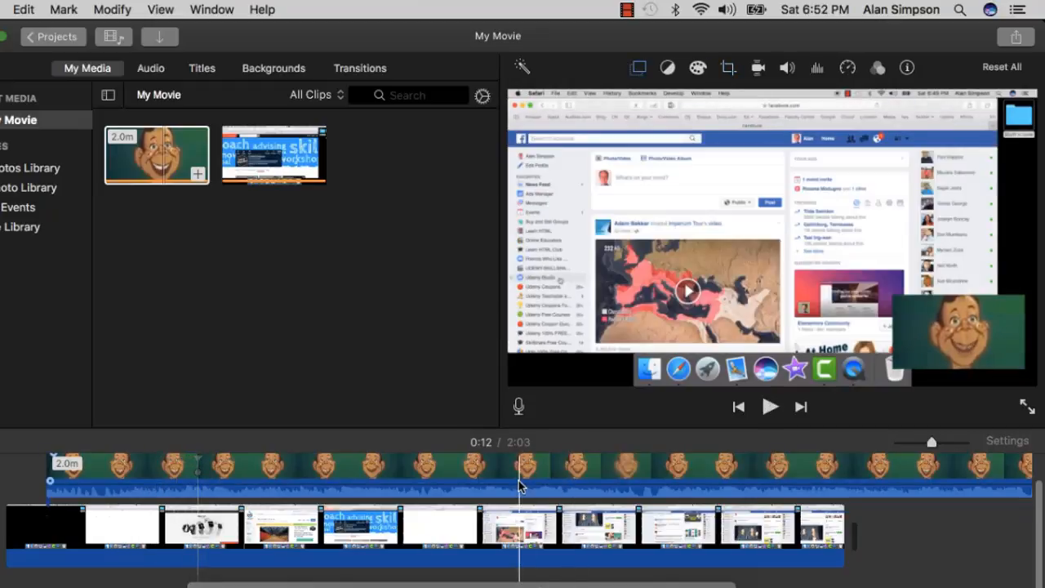
- Delete the talking-head overlay clip from the timeline
click(515, 483)
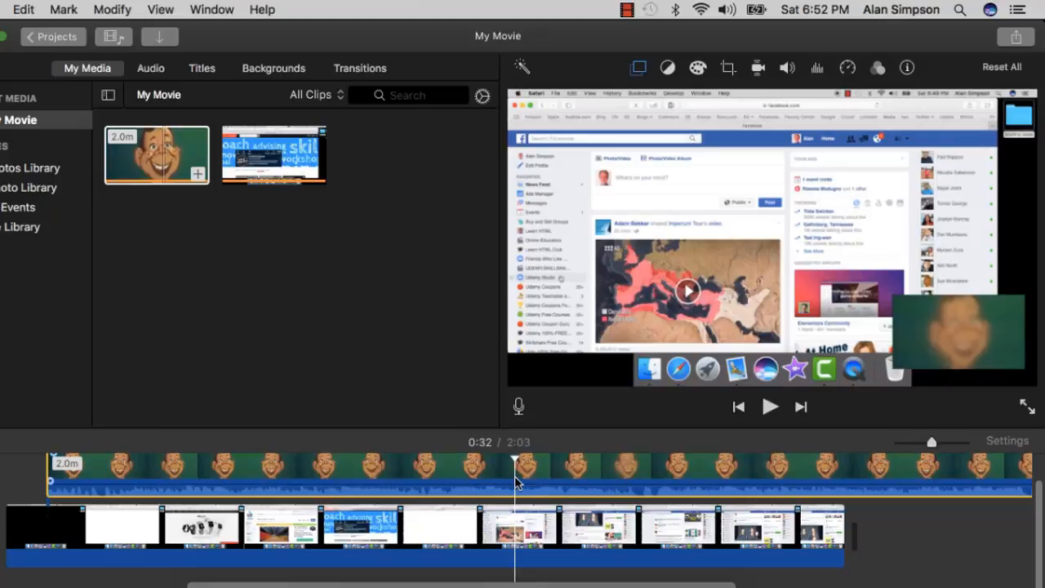
key(Delete)
- Record a voiceover about 10 seconds long starting at 0:02 of the screen recording, and finish voiceover recording
click(39, 474)
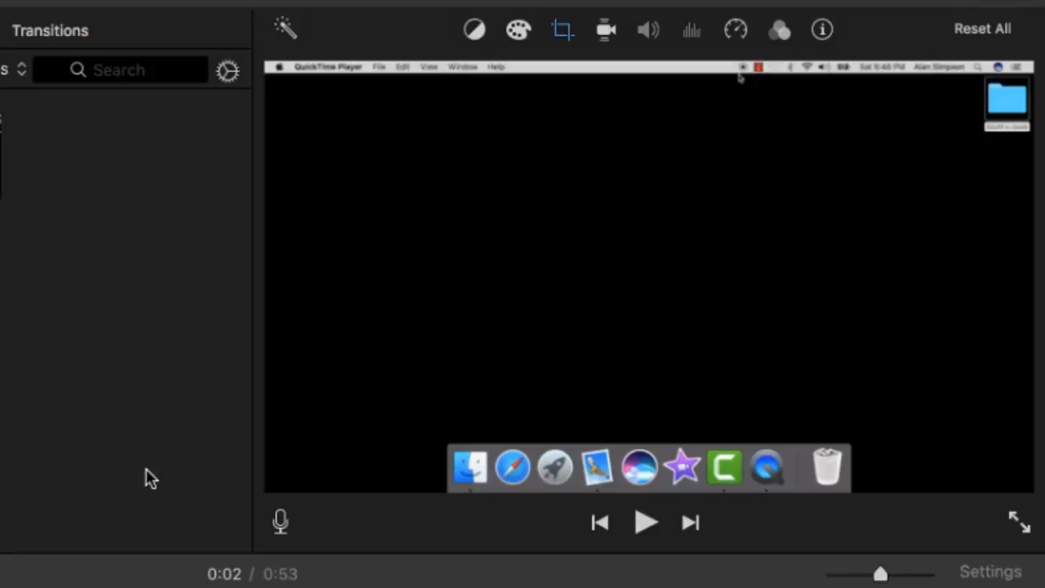
click(281, 523)
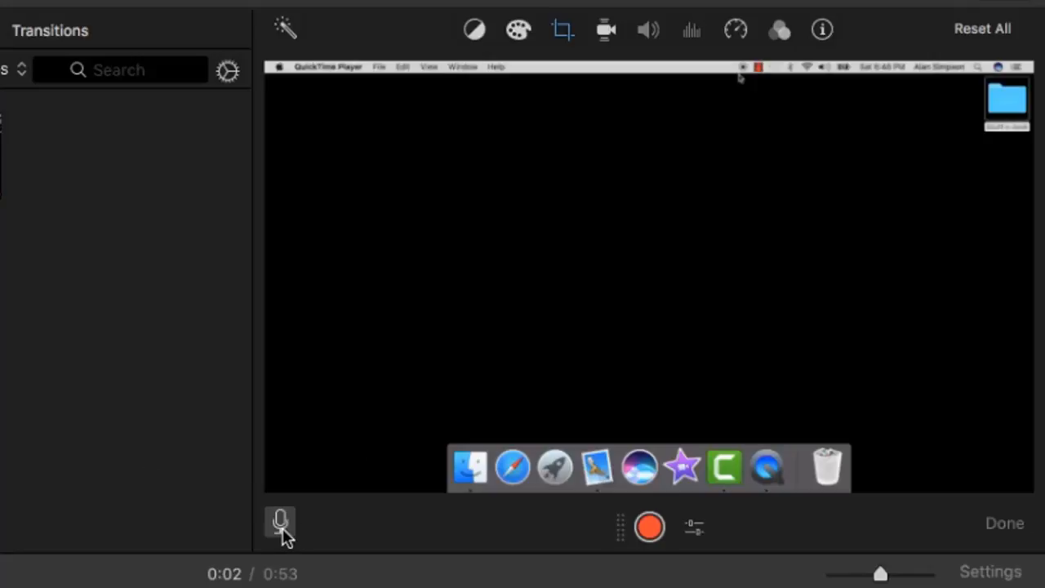
click(651, 528)
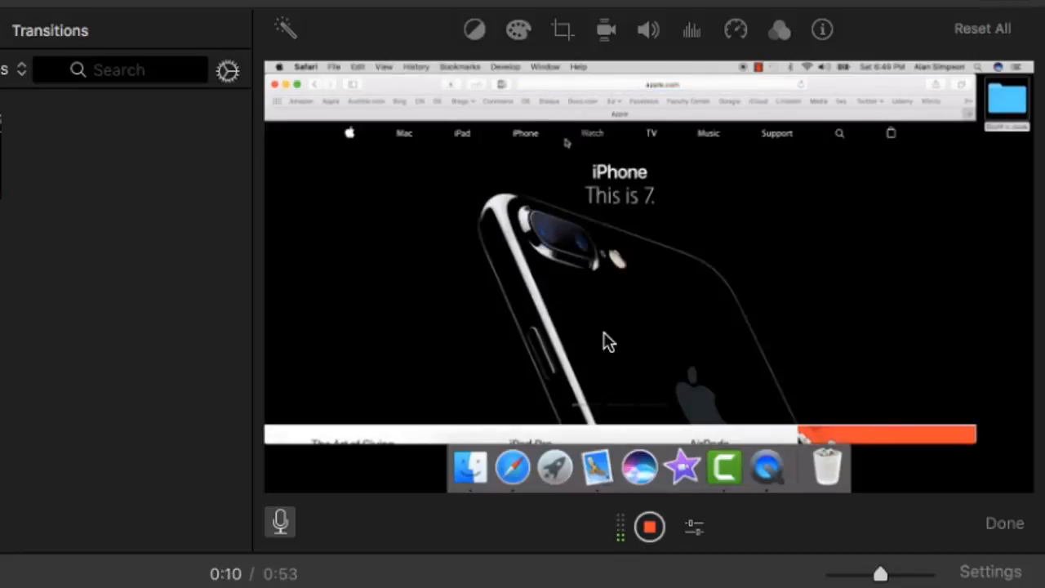
click(651, 527)
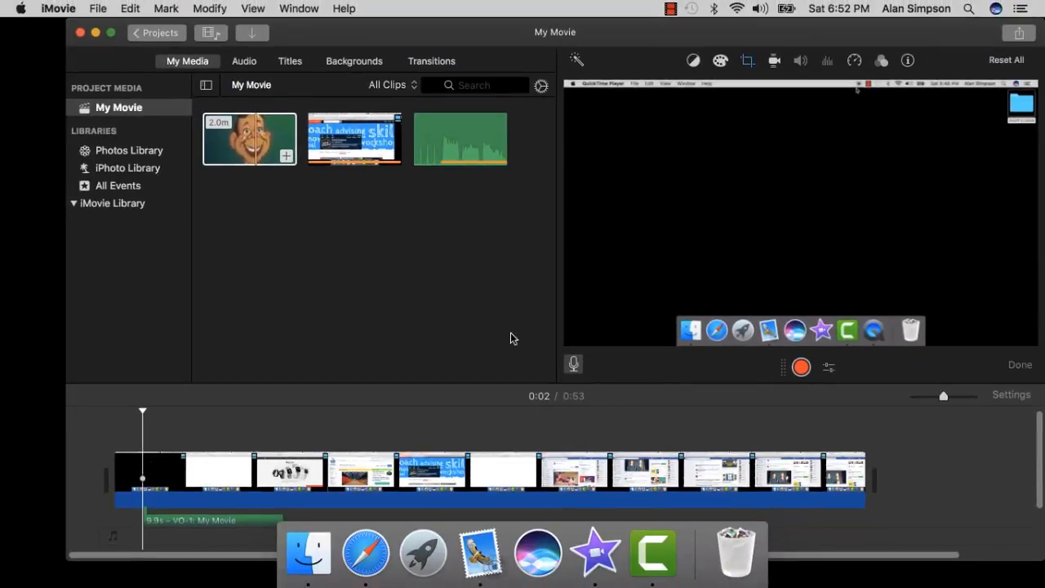
scroll(899, 433, down, 2)
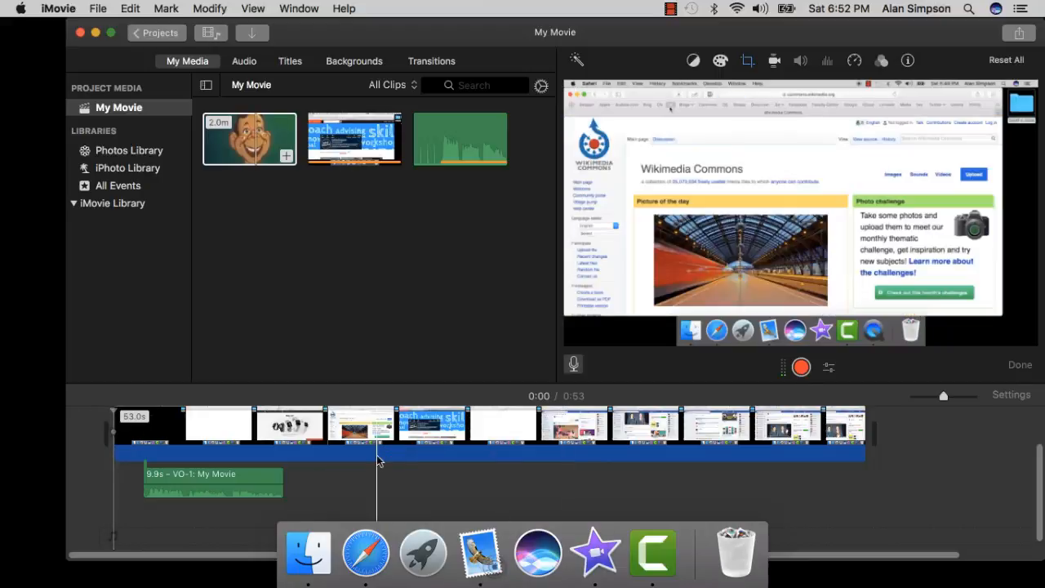
click(1015, 371)
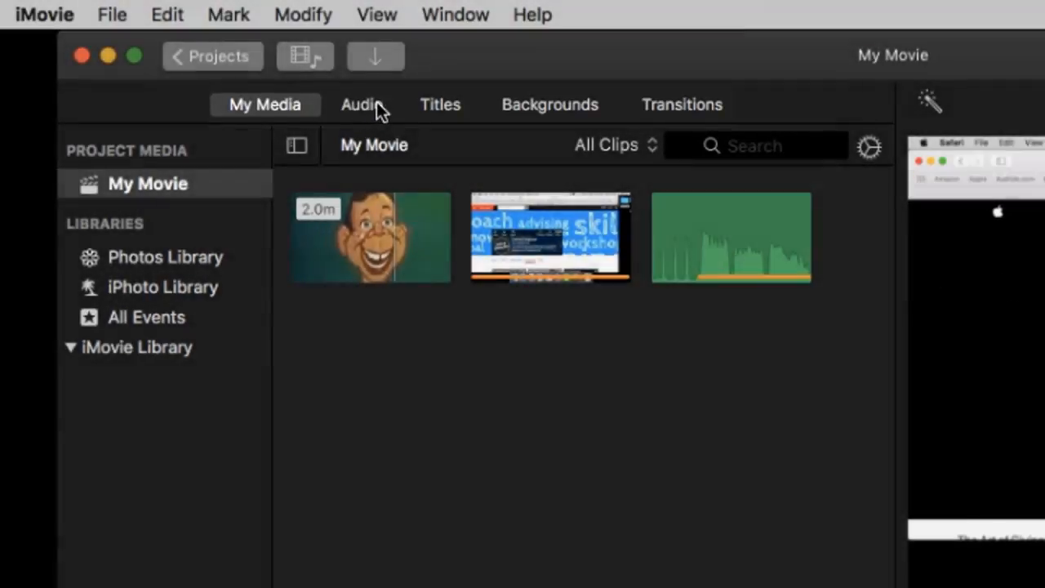
- Look through the available audio, titles, backgrounds and transitions for the movie
click(372, 111)
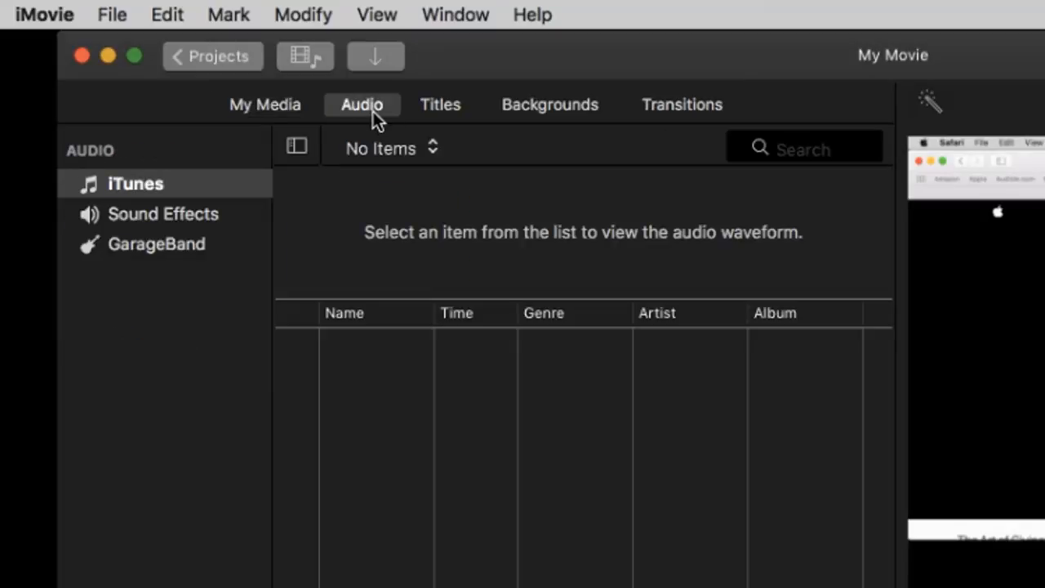
click(441, 110)
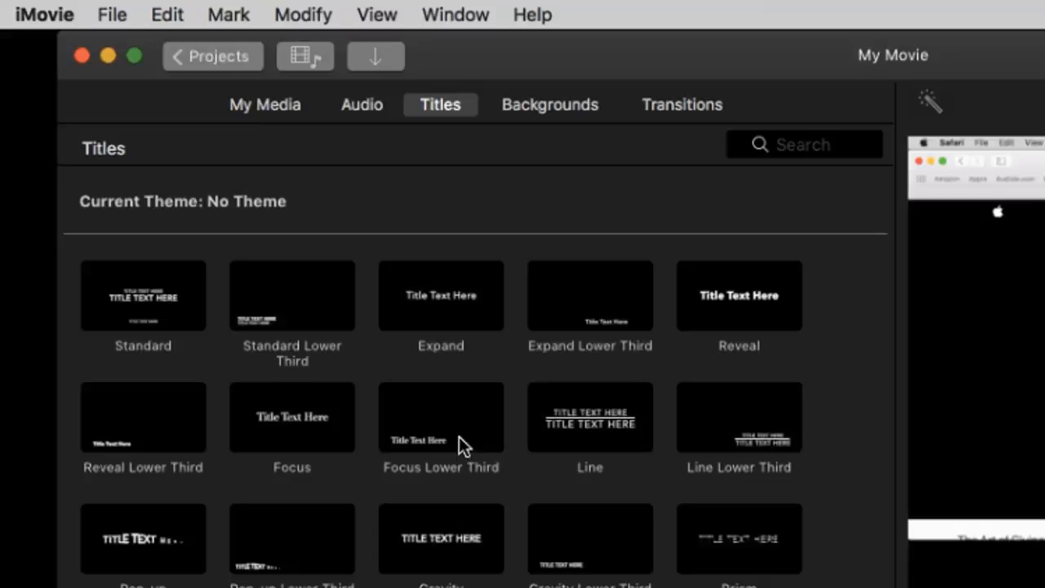
click(304, 413)
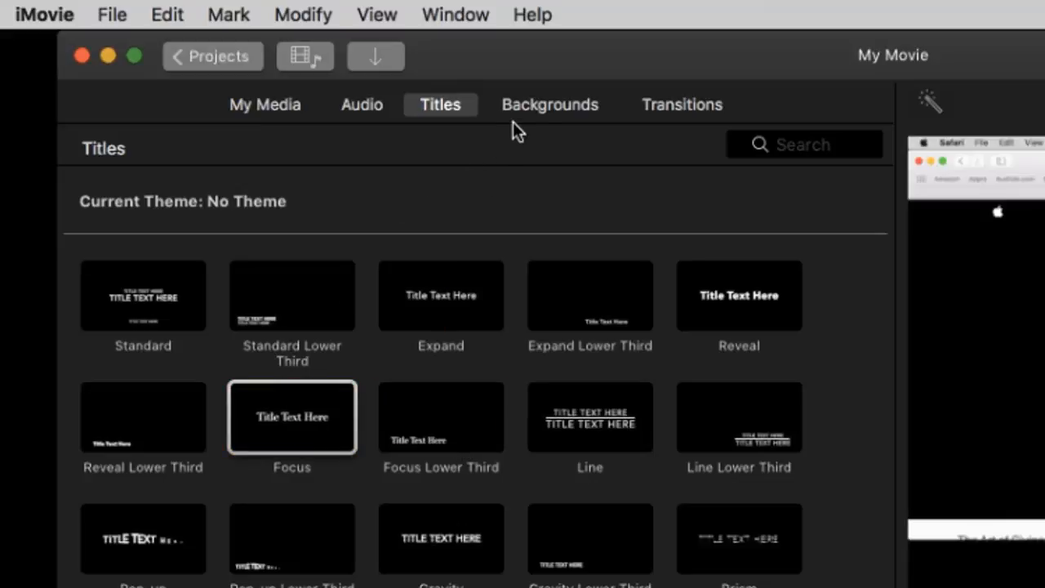
click(538, 106)
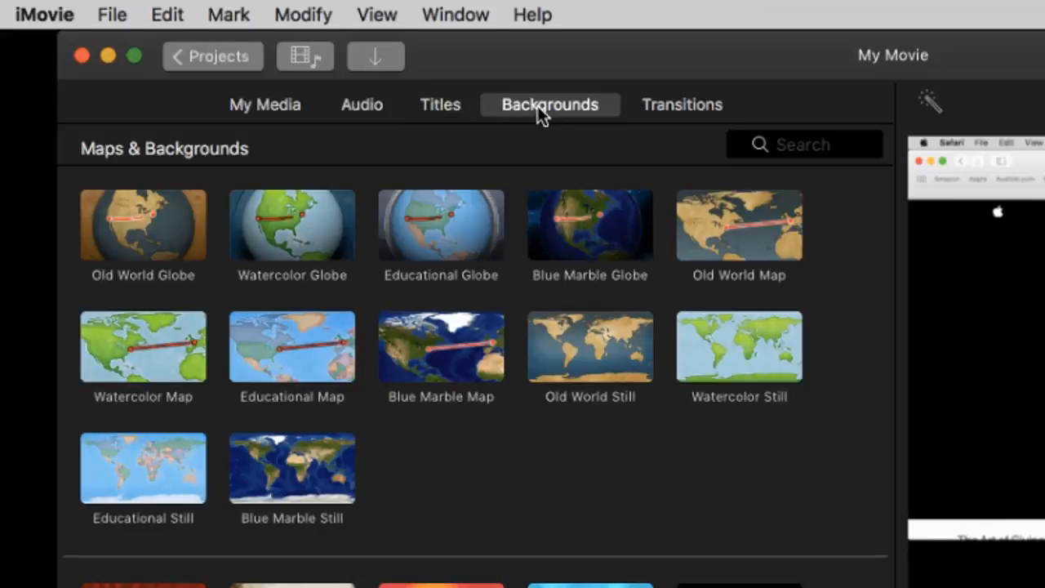
click(651, 107)
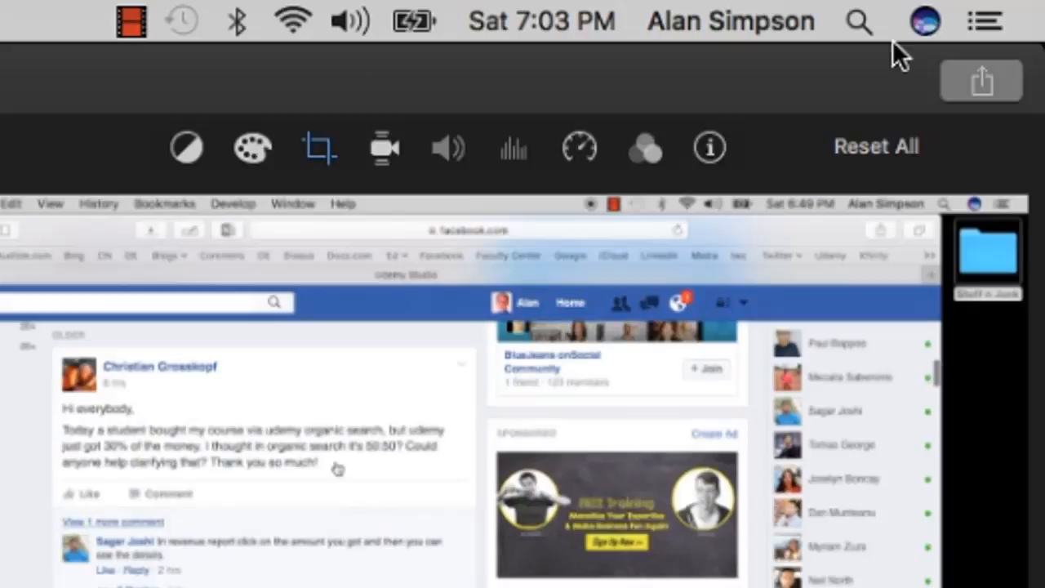
- Start sharing the movie as a file, with the title "My Course" and the description "A lesson"
click(988, 90)
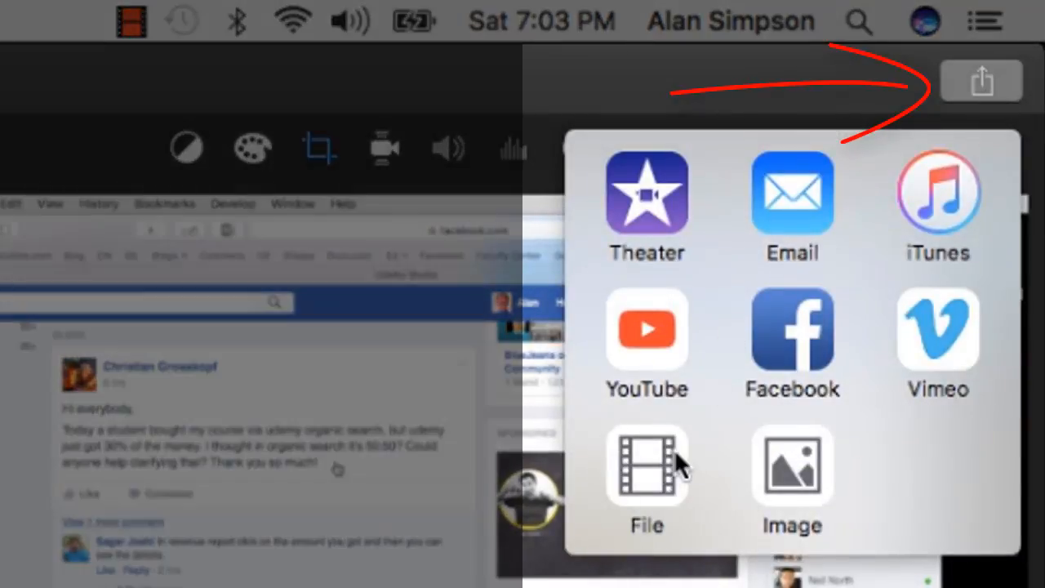
click(657, 461)
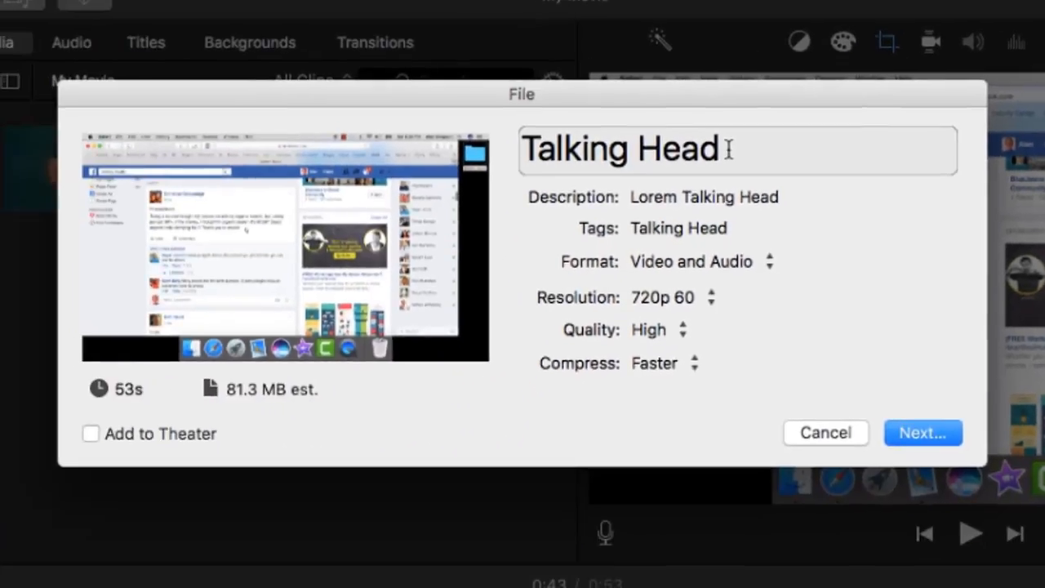
drag(723, 149, 520, 162)
text(My)
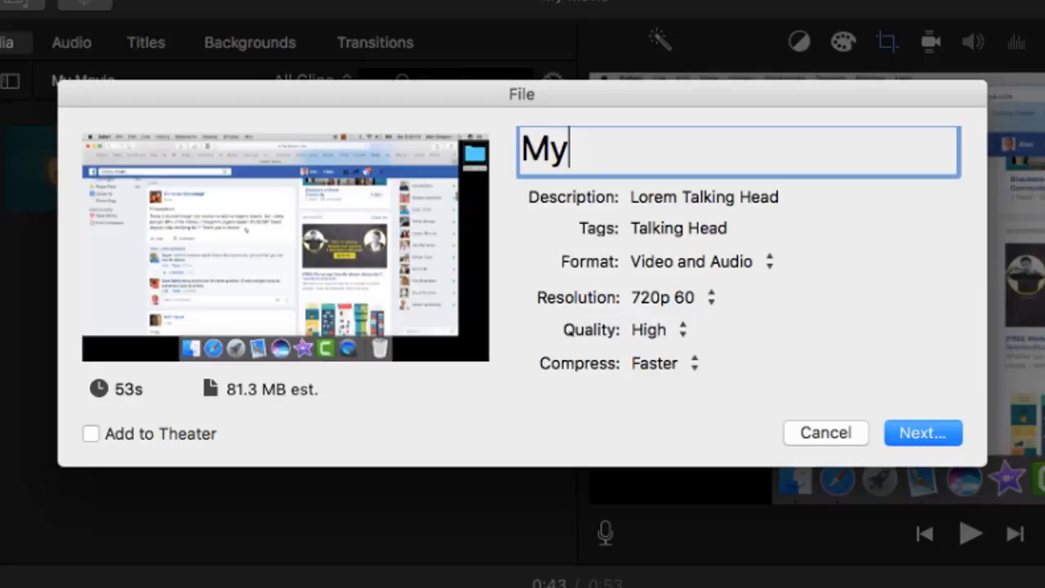
text( Course)
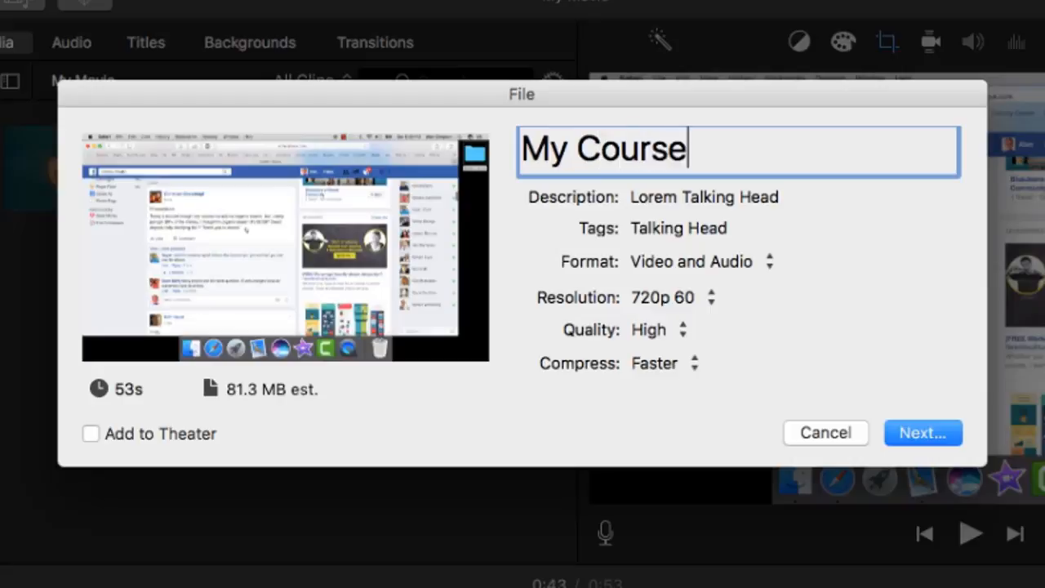
click(715, 204)
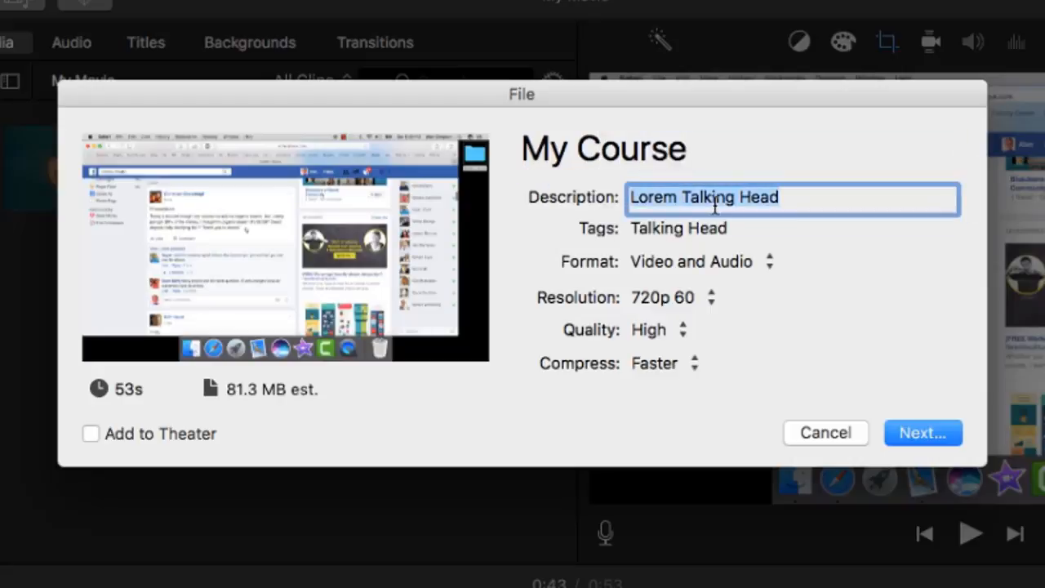
text(A c)
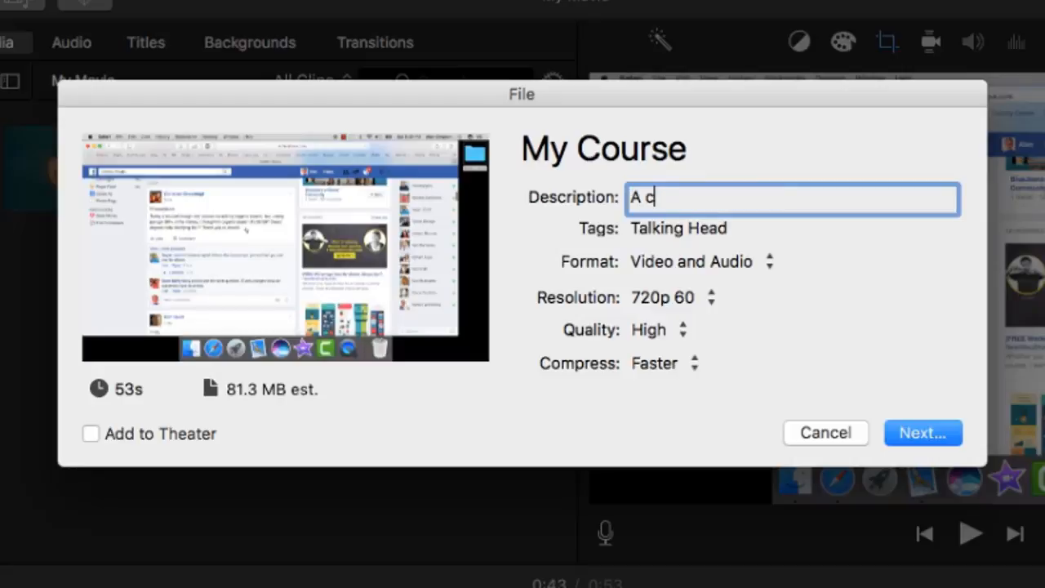
key(BackSpace)
key(BackSpace)
text(lesson)
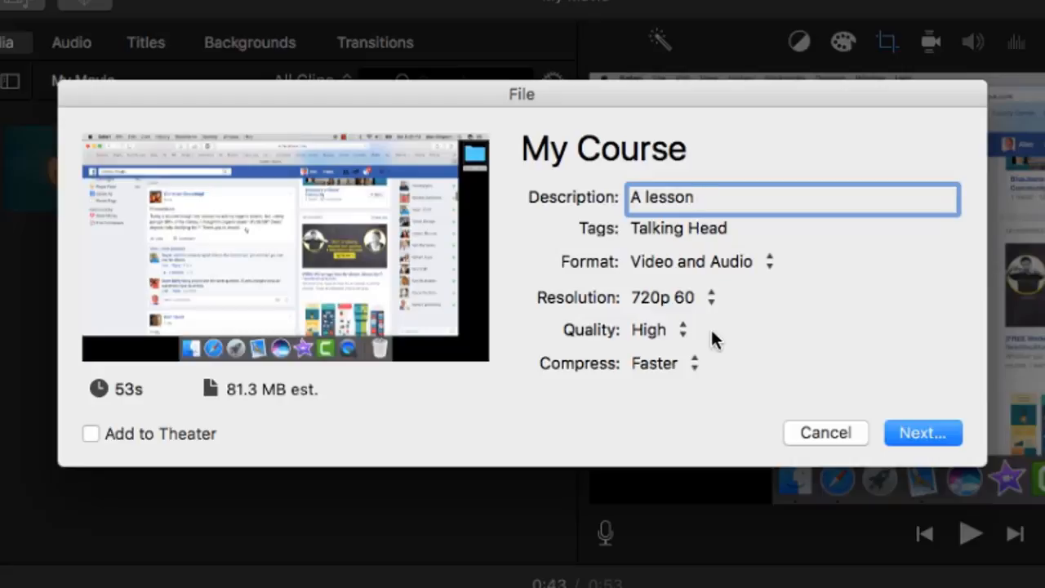
- Set the export compression to Better Quality and save the movie to the Desktop as My Course.mp4
click(711, 363)
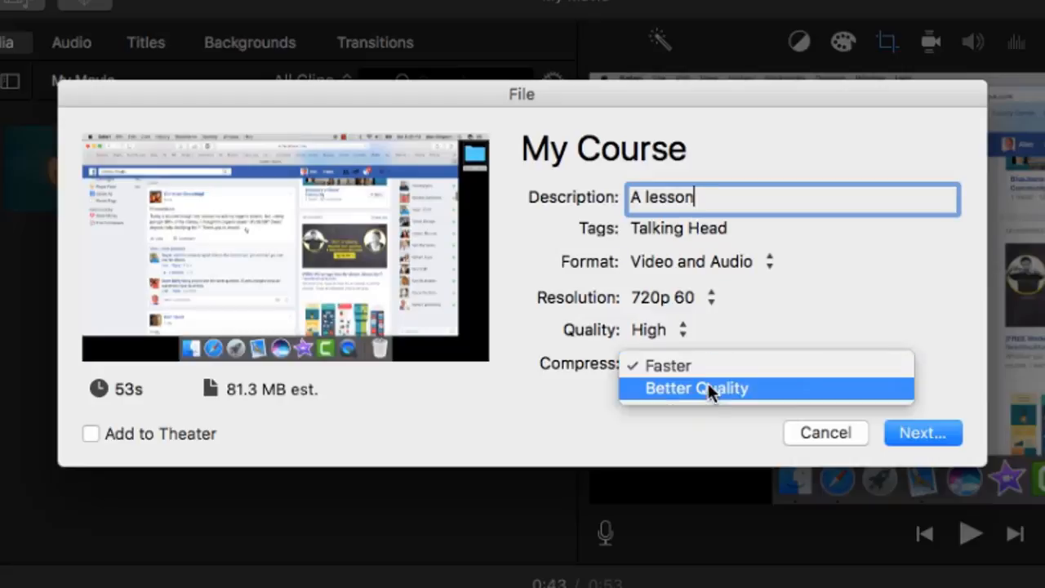
click(708, 385)
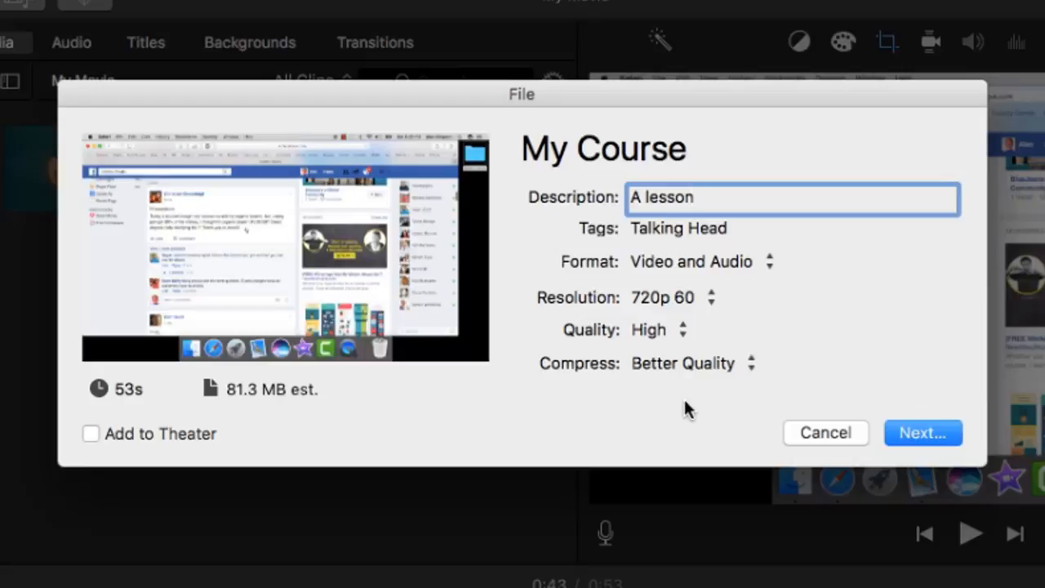
click(898, 432)
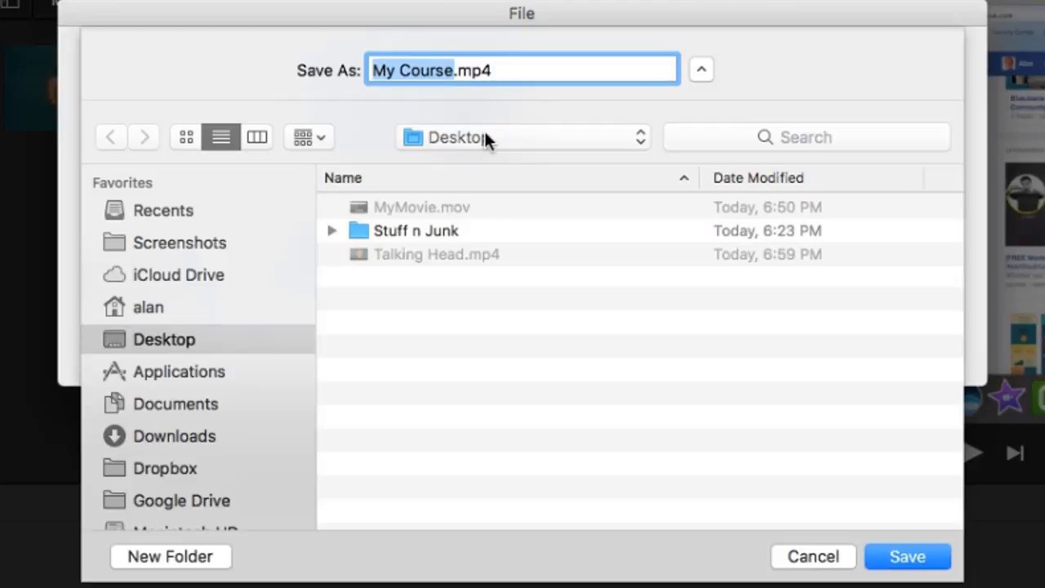
click(889, 556)
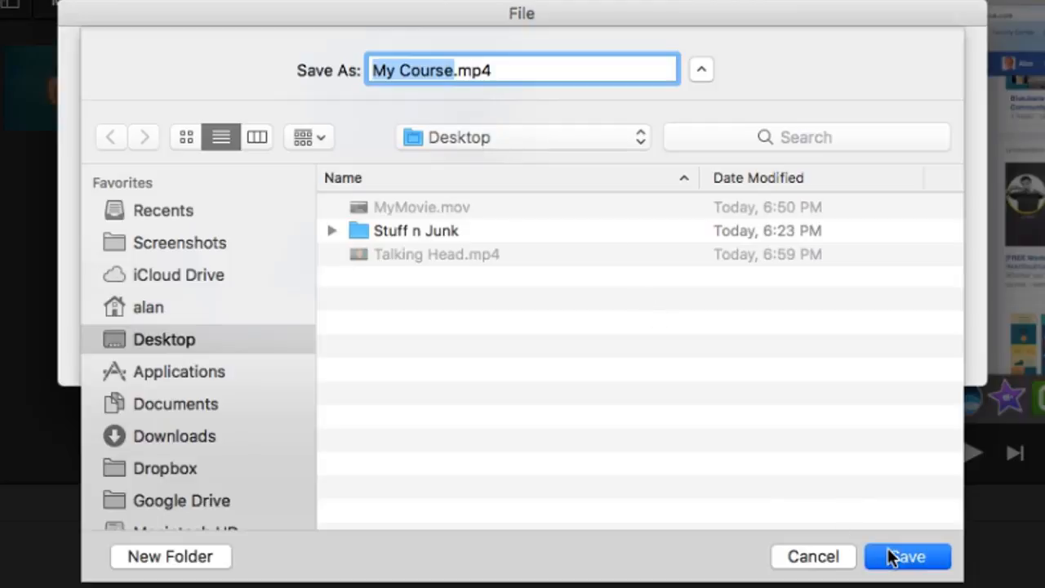